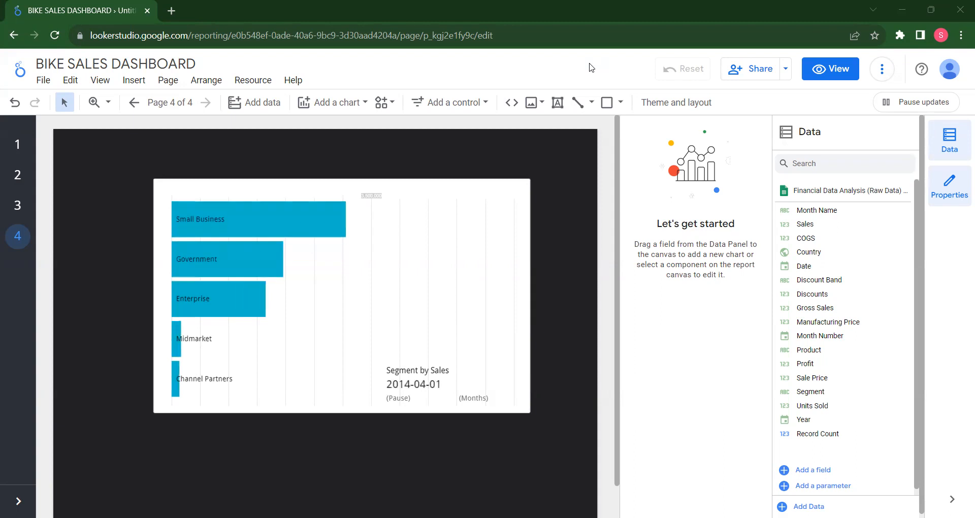
Go through report pages 1 to 4 and add a new blank page after them
{"action": "left_click", "coordinate": [21, 145]}
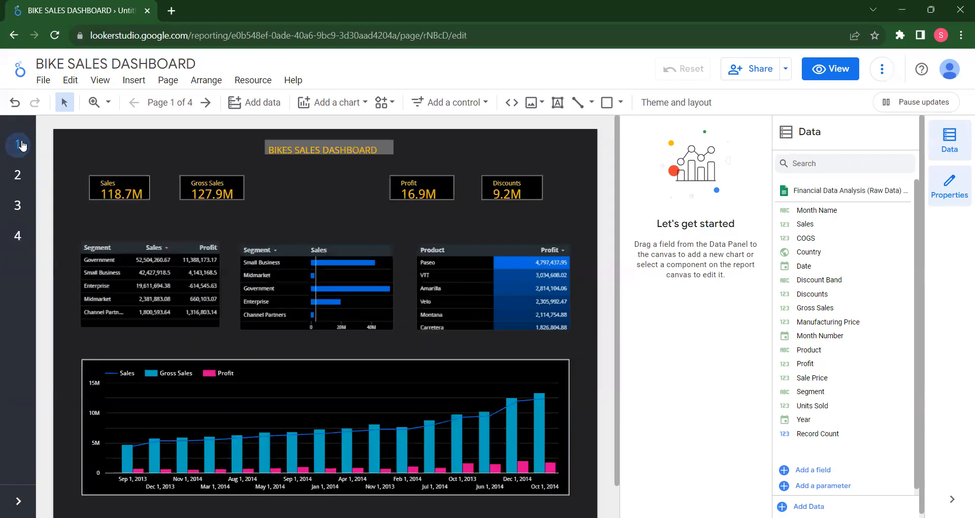
{"action": "left_click", "coordinate": [18, 179]}
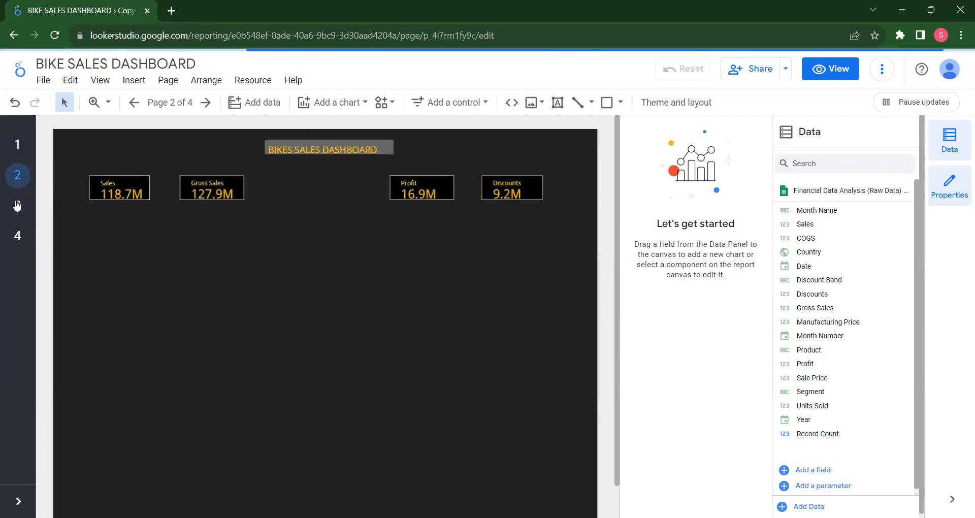
{"action": "left_click", "coordinate": [18, 205]}
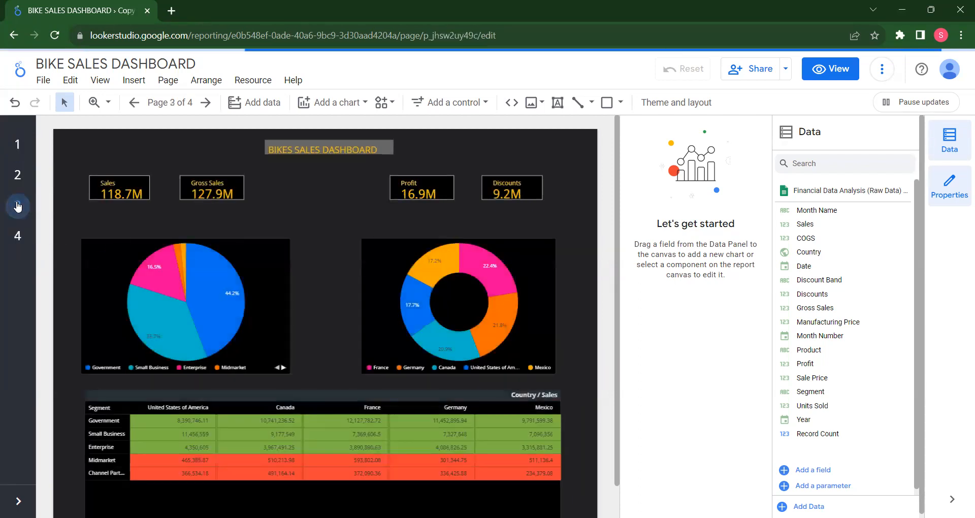
{"action": "left_click", "coordinate": [18, 237]}
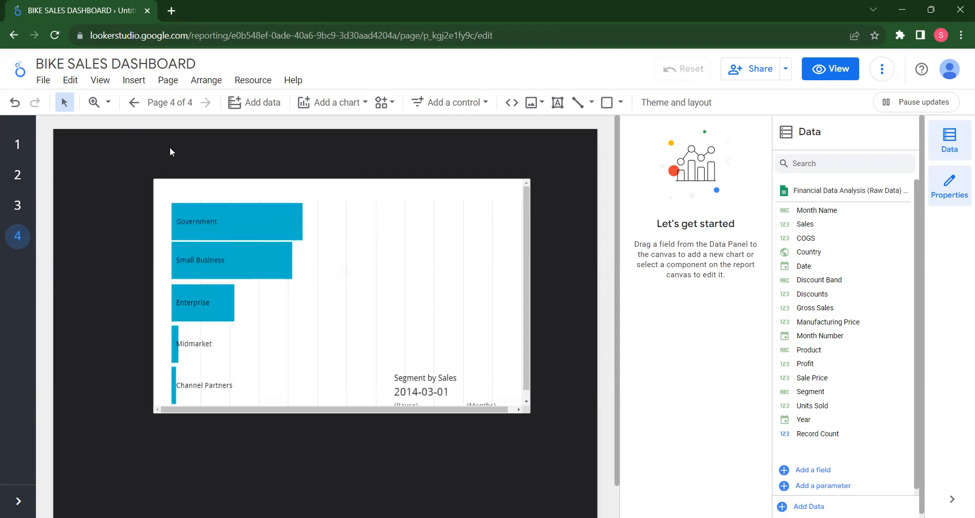
{"action": "left_click", "coordinate": [169, 80]}
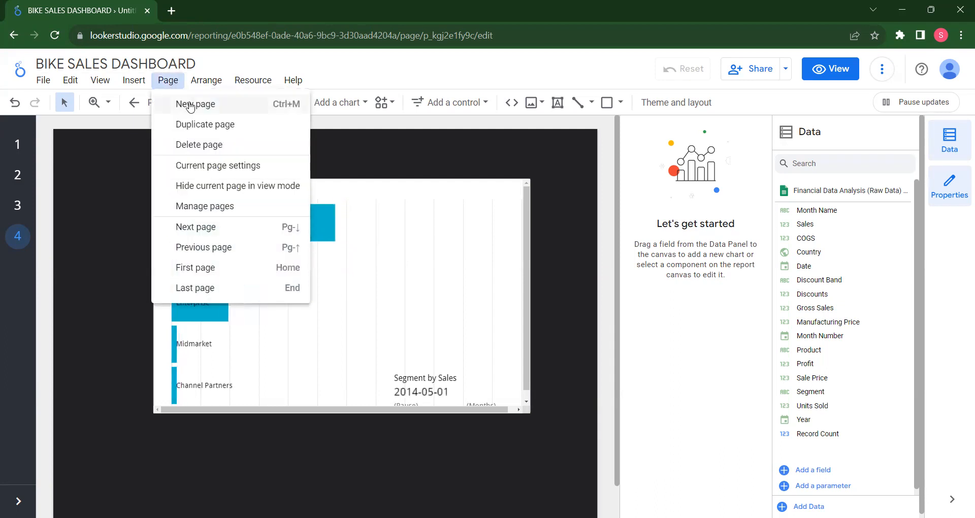
{"action": "left_click", "coordinate": [190, 104]}
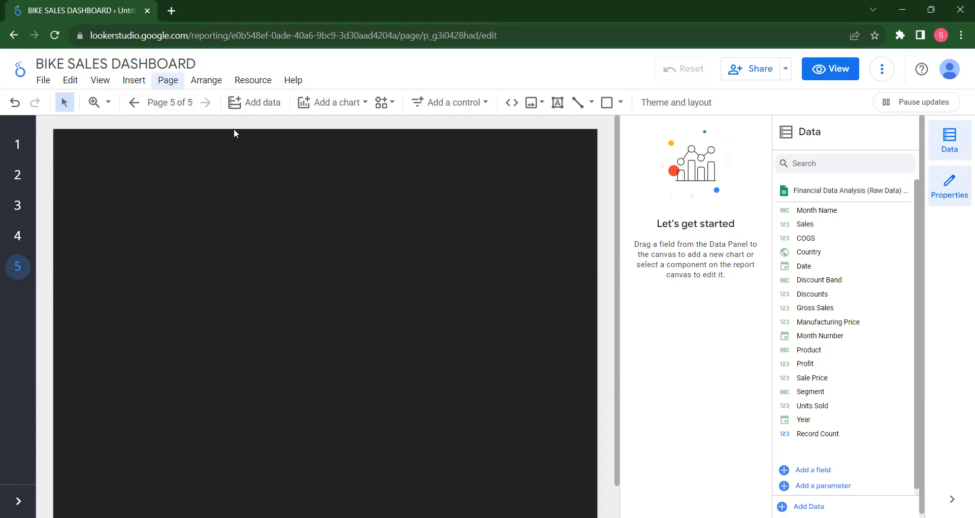
Insert a Google Maps bubble map in the upper-left part of the new page and widen it slightly
{"action": "left_click", "coordinate": [347, 105]}
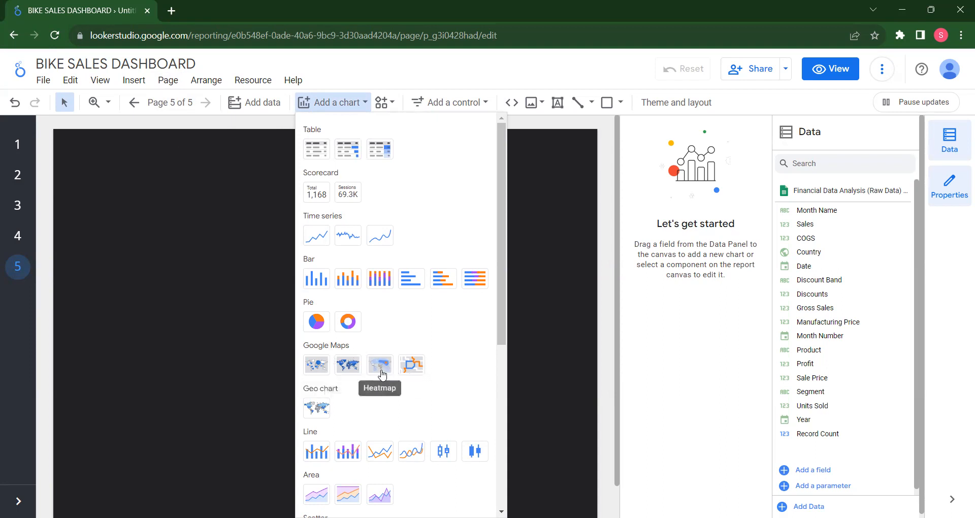
{"action": "left_click", "coordinate": [320, 372]}
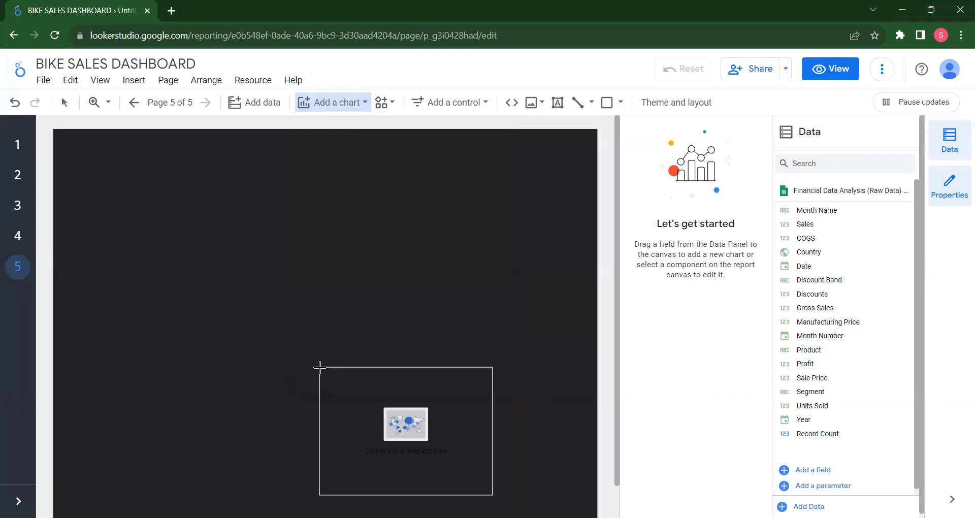
{"action": "left_click", "coordinate": [117, 216]}
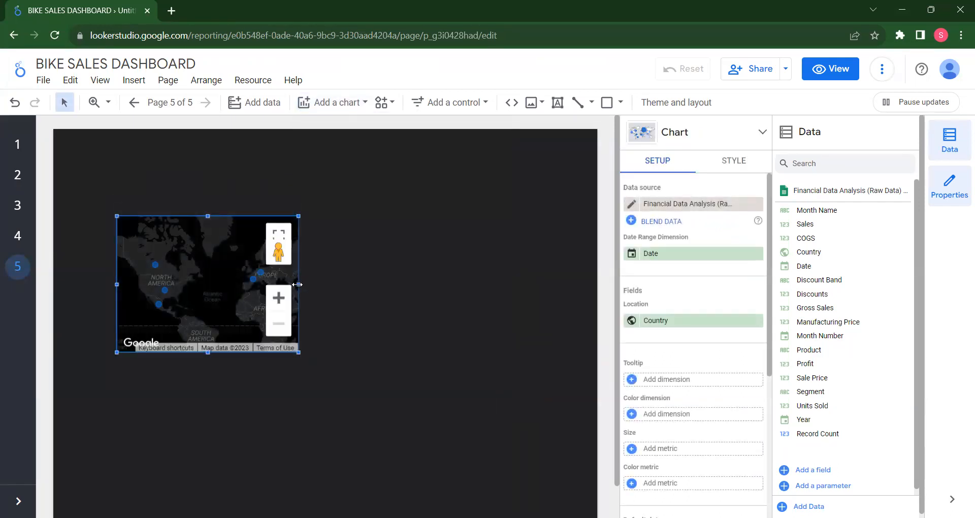
{"action": "left_click_drag", "start_coordinate": [297, 285], "coordinate": [340, 281]}
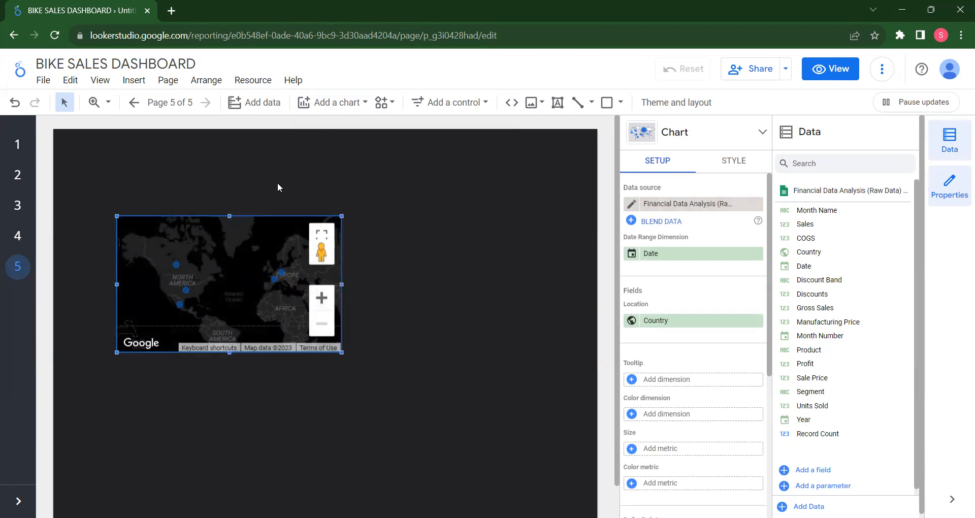
Look through the bubble map's style options, from the background layer to the chart header settings
{"action": "left_click", "coordinate": [735, 161]}
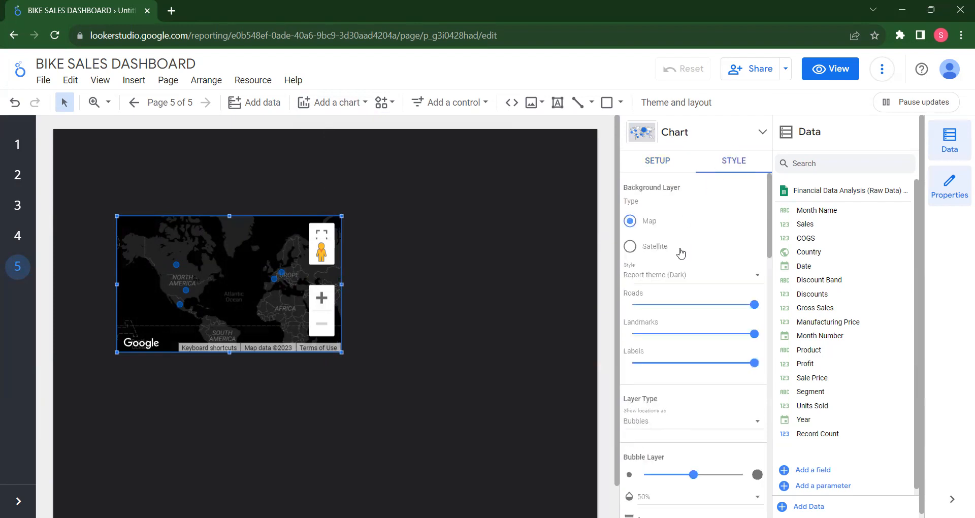
{"action": "scroll", "coordinate": [681, 255], "scroll_direction": "down", "scroll_amount": 2}
{"action": "scroll", "coordinate": [681, 255], "scroll_direction": "down", "scroll_amount": 10}
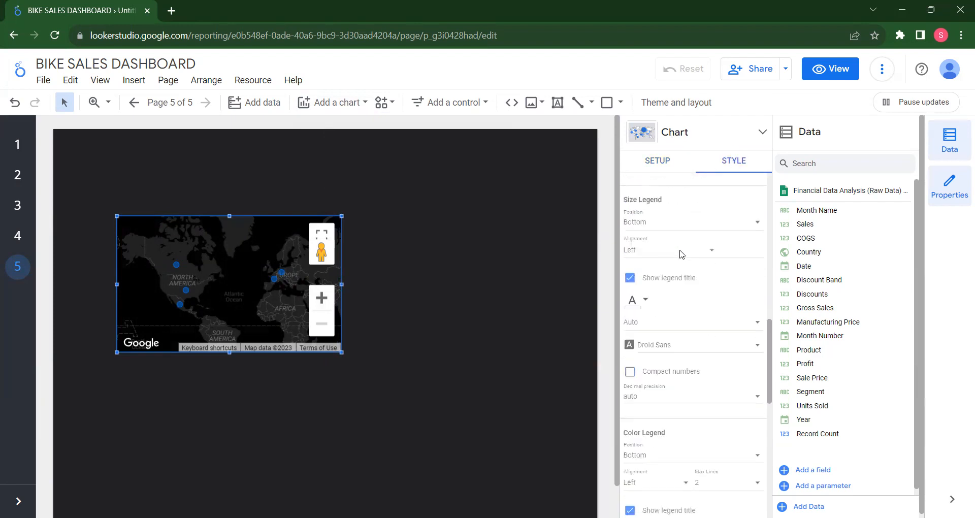
{"action": "scroll", "coordinate": [681, 255], "scroll_direction": "up", "scroll_amount": 8}
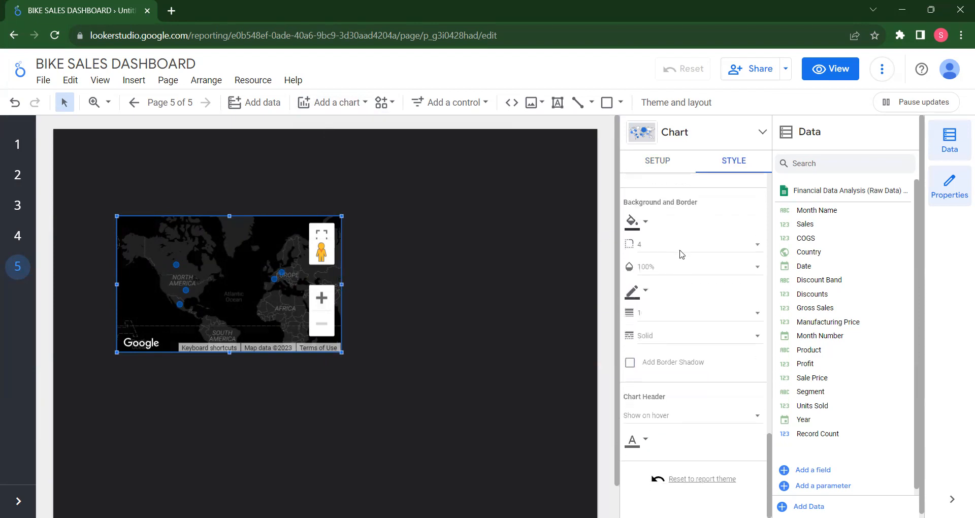
{"action": "scroll", "coordinate": [681, 255], "scroll_direction": "up", "scroll_amount": 2}
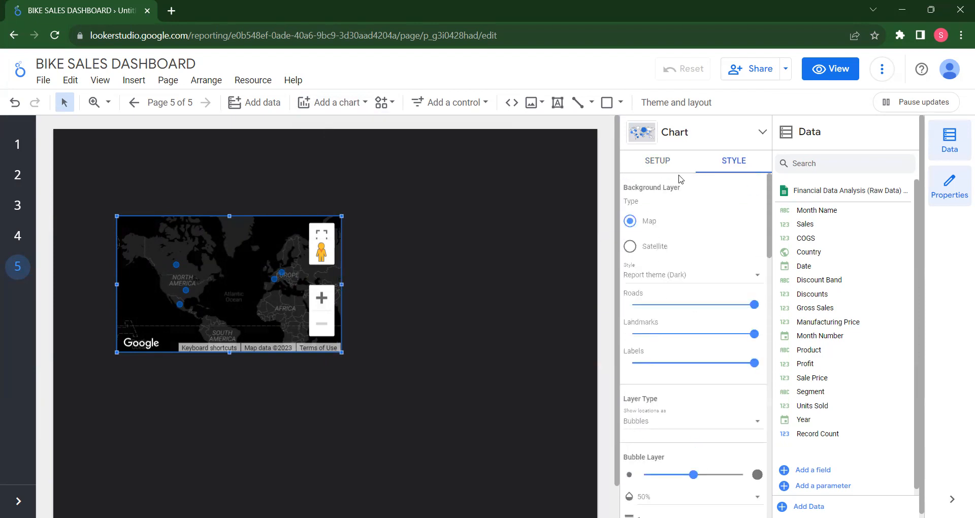
{"action": "left_click", "coordinate": [661, 163]}
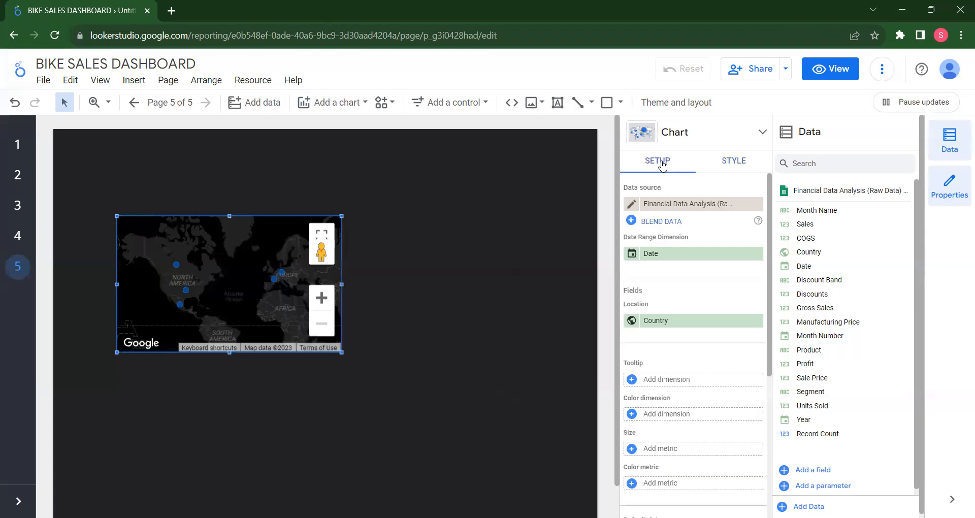
Widen the bubble map further and move it nearer the page's upper edge, with the world map zoomed out
{"action": "right_click", "coordinate": [331, 210]}
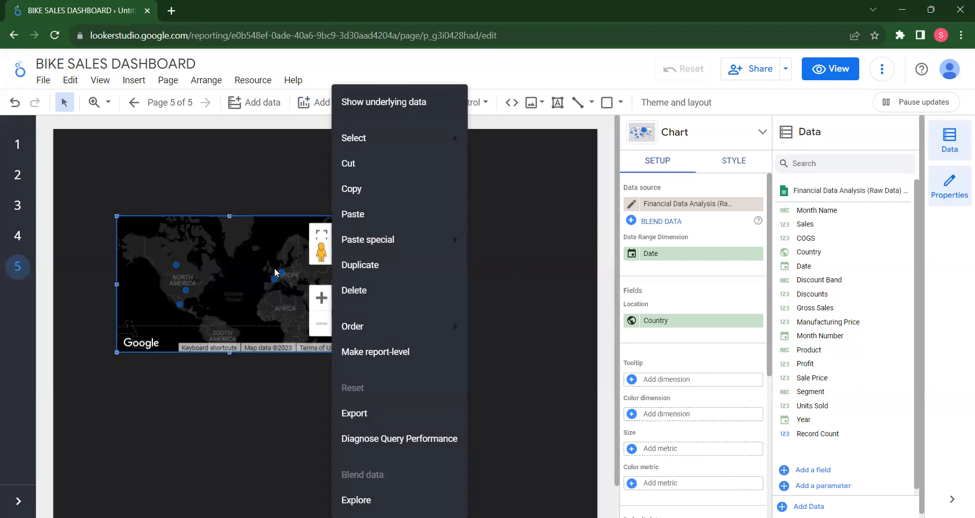
{"action": "left_click", "coordinate": [252, 256]}
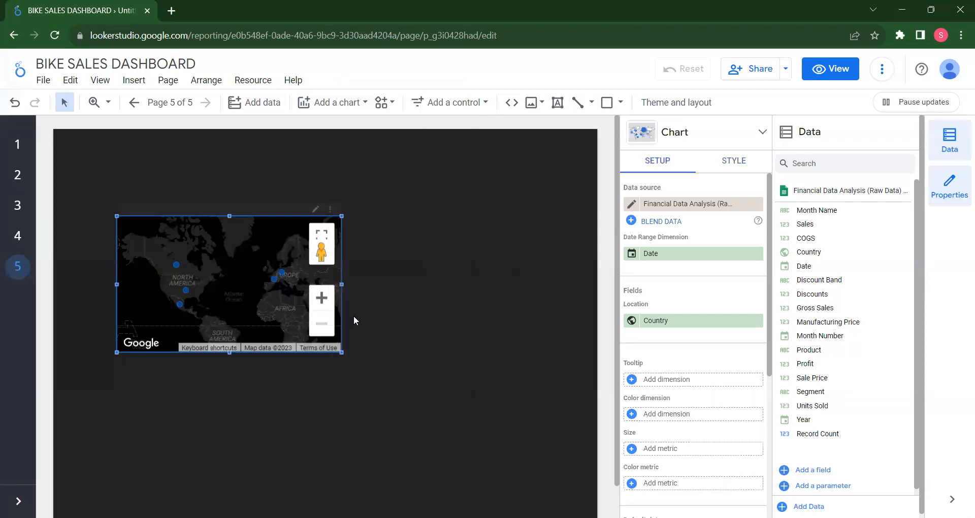
{"action": "left_click_drag", "start_coordinate": [341, 285], "coordinate": [430, 286]}
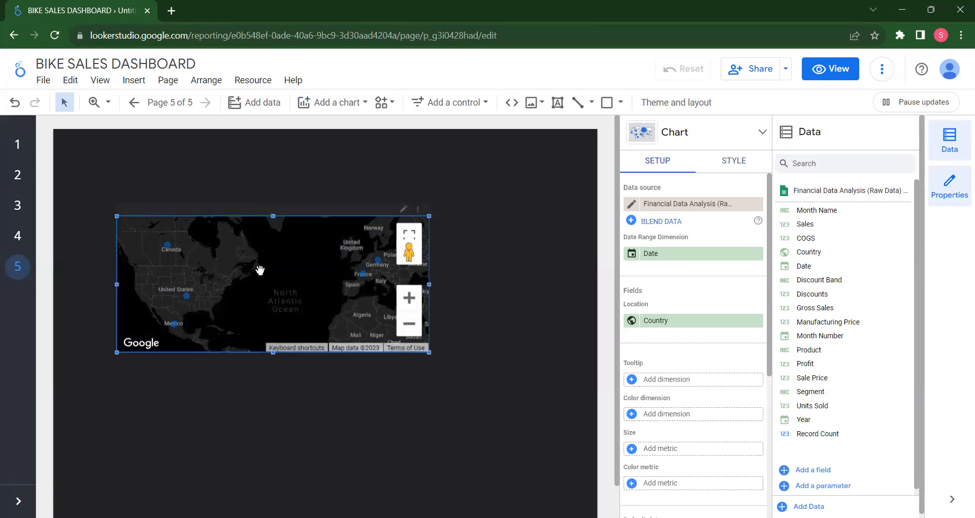
{"action": "left_click", "coordinate": [415, 326]}
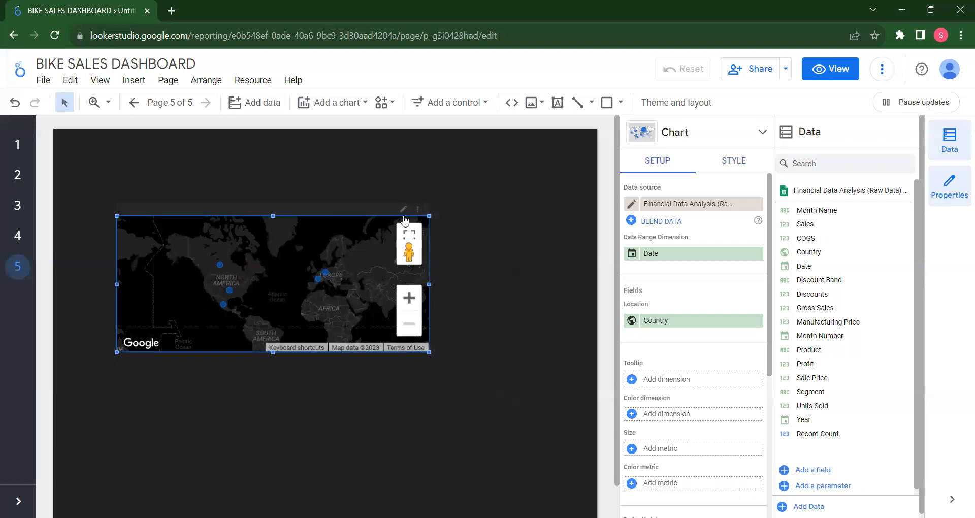
{"action": "left_click_drag", "start_coordinate": [303, 241], "coordinate": [287, 224]}
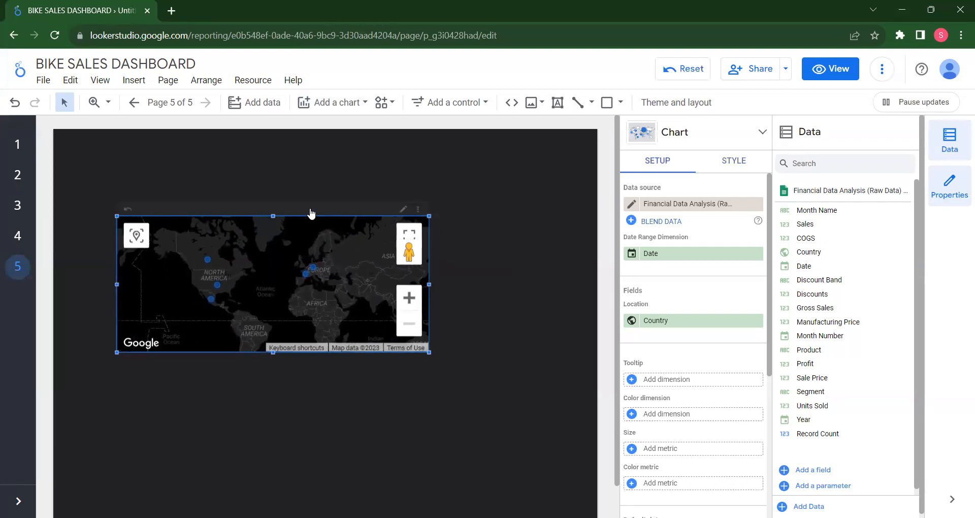
{"action": "left_click_drag", "start_coordinate": [321, 150], "coordinate": [319, 161]}
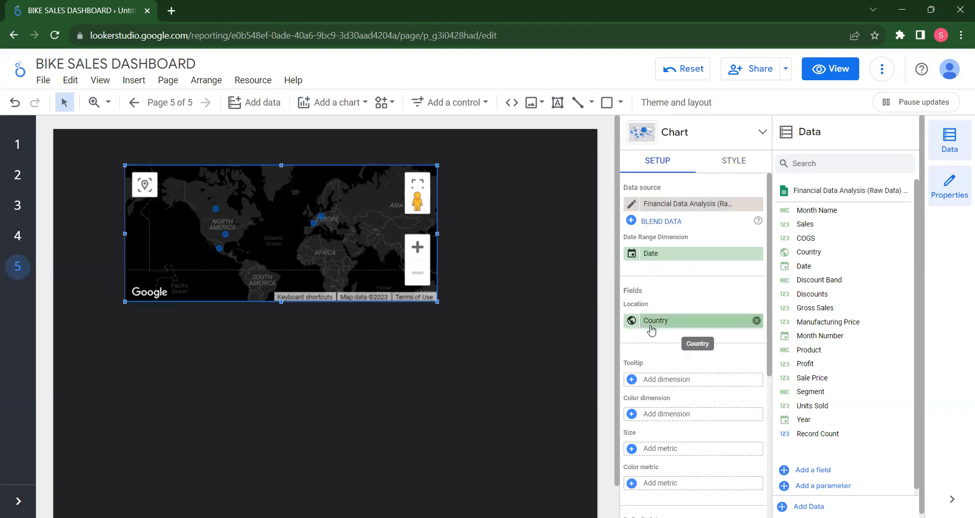
Add Sales as the bubble map's tooltip dimension, keeping Country as the location
{"action": "scroll", "coordinate": [655, 338], "scroll_direction": "down", "scroll_amount": 3}
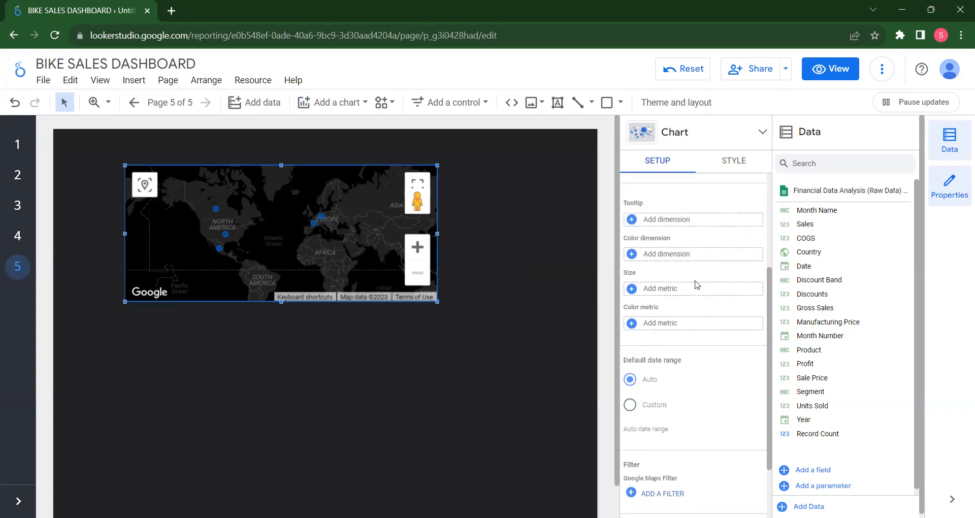
{"action": "scroll", "coordinate": [655, 287], "scroll_direction": "up", "scroll_amount": 1}
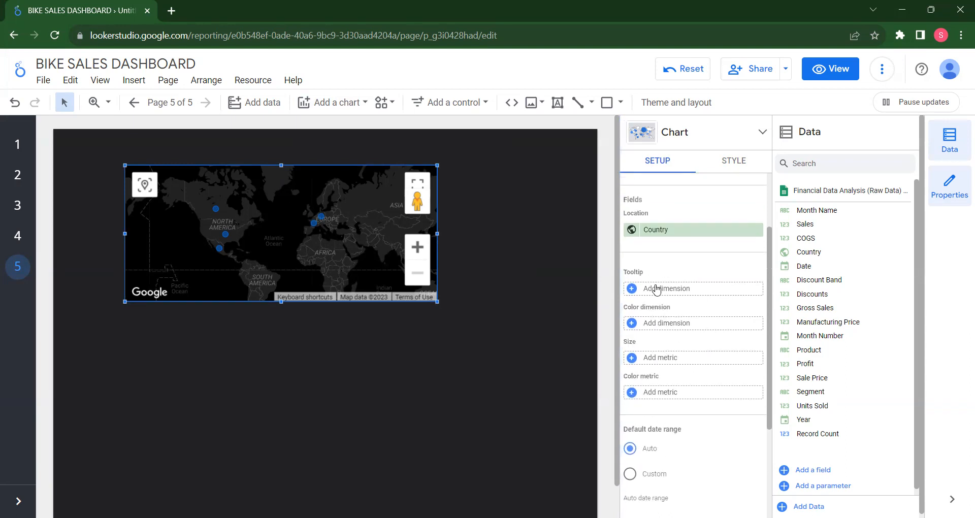
{"action": "scroll", "coordinate": [656, 289], "scroll_direction": "up", "scroll_amount": 2}
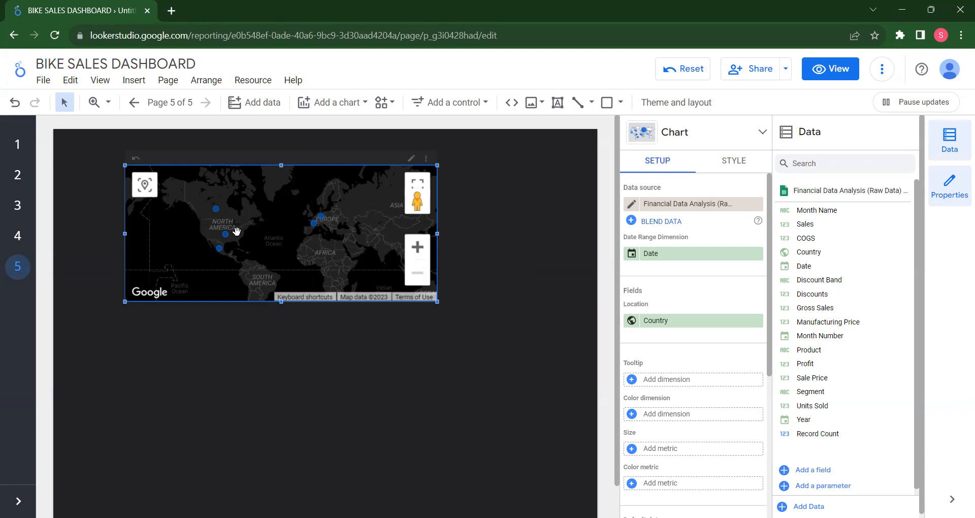
{"action": "scroll", "coordinate": [684, 339], "scroll_direction": "down", "scroll_amount": 5}
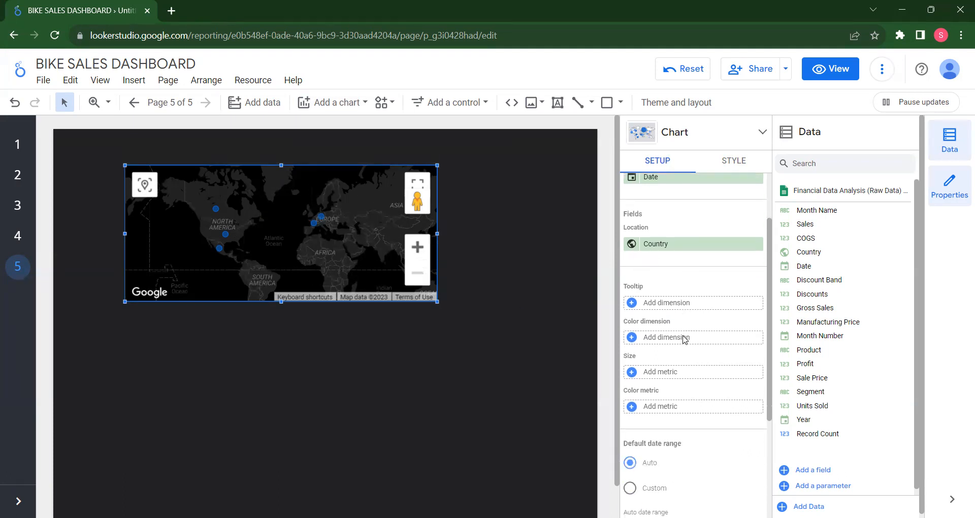
{"action": "scroll", "coordinate": [684, 340], "scroll_direction": "up", "scroll_amount": 4}
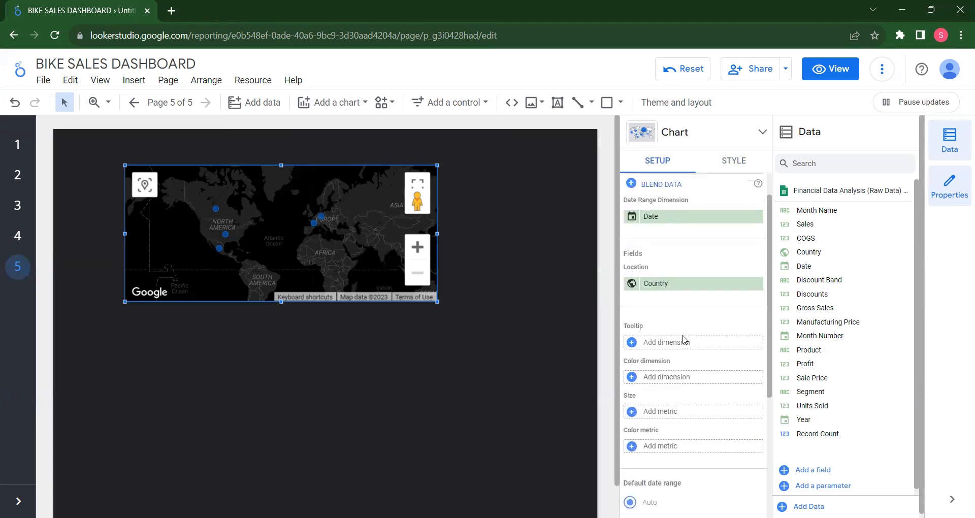
{"action": "left_click", "coordinate": [632, 351]}
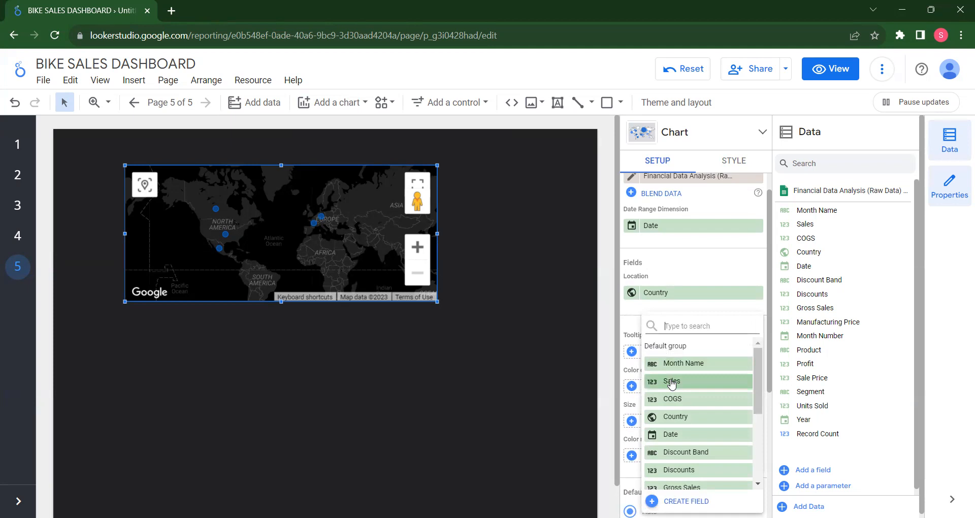
{"action": "left_click", "coordinate": [672, 382]}
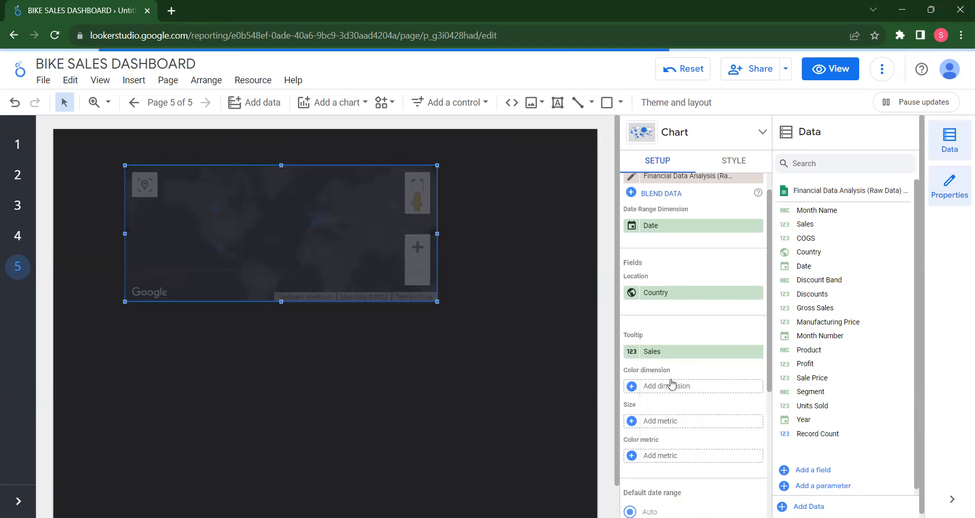
{"action": "mouse_move", "coordinate": [319, 220]}
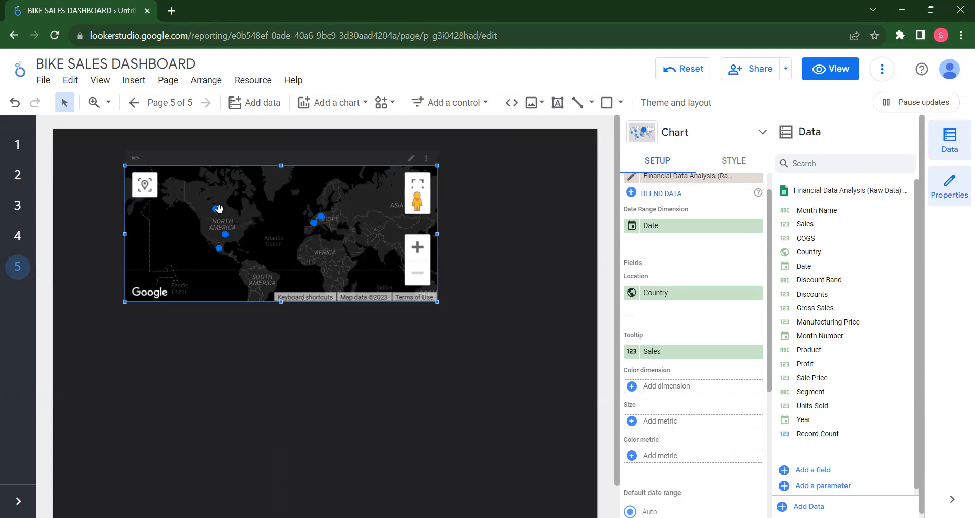
Set Sales as the metric for the bubble size and enlarge the map chart, mainly in height
{"action": "scroll", "coordinate": [666, 390], "scroll_direction": "down", "scroll_amount": 1}
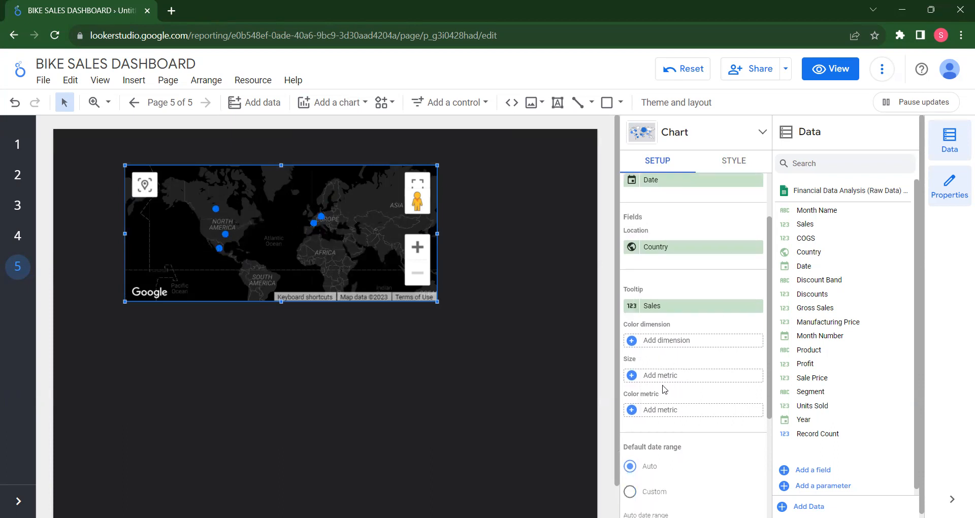
{"action": "left_click", "coordinate": [631, 376]}
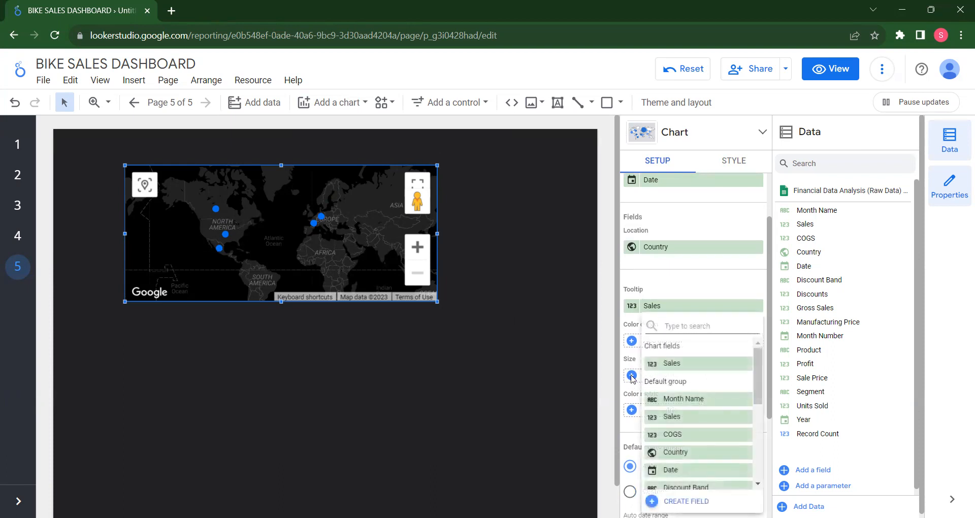
{"action": "left_click", "coordinate": [673, 364]}
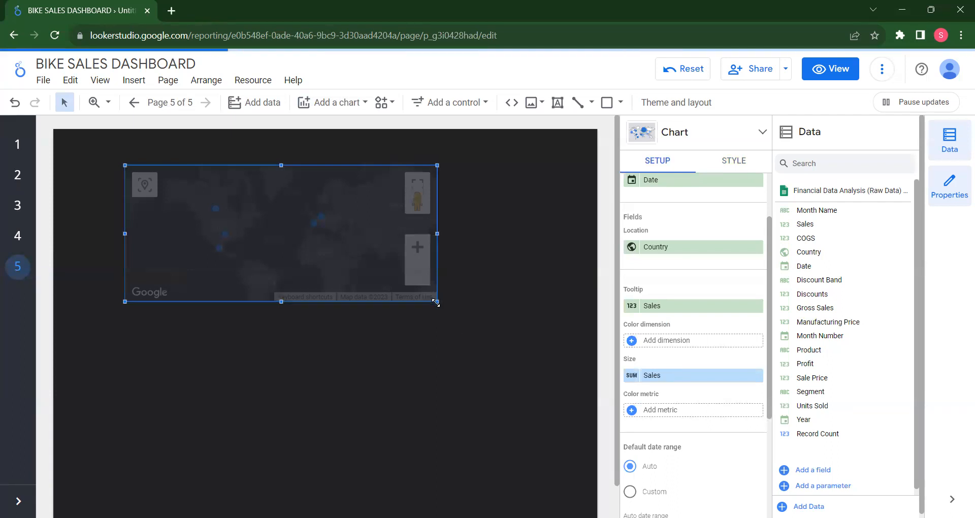
{"action": "left_click_drag", "start_coordinate": [436, 303], "coordinate": [464, 420]}
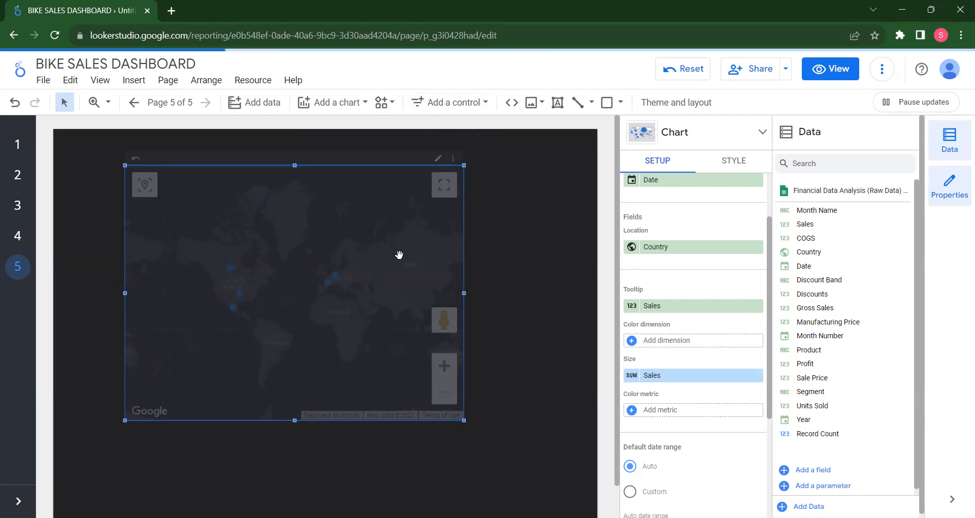
Remove the Sales metric from the bubble size and reload the report
{"action": "left_click", "coordinate": [756, 375]}
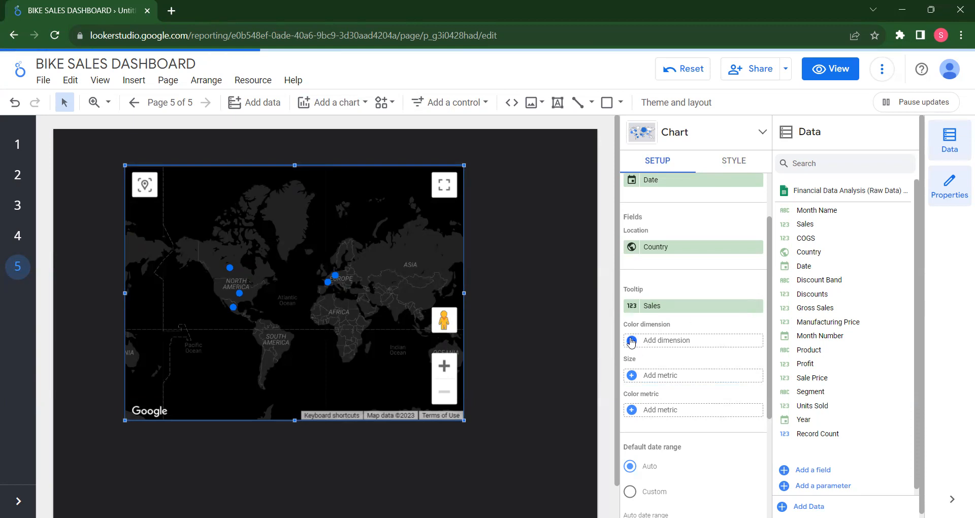
{"action": "left_click", "coordinate": [54, 35]}
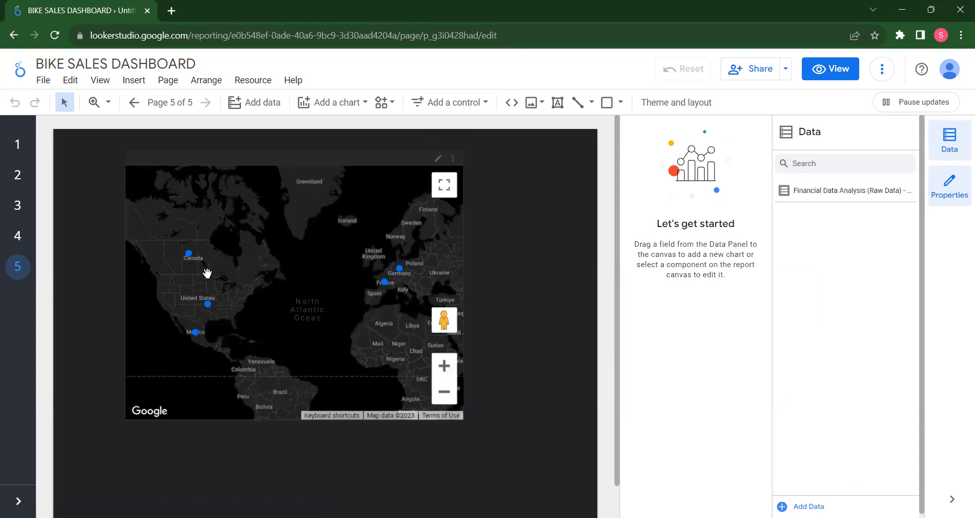
Select the bubble map and set Sales as the metric for the bubble size
{"action": "left_click", "coordinate": [329, 297]}
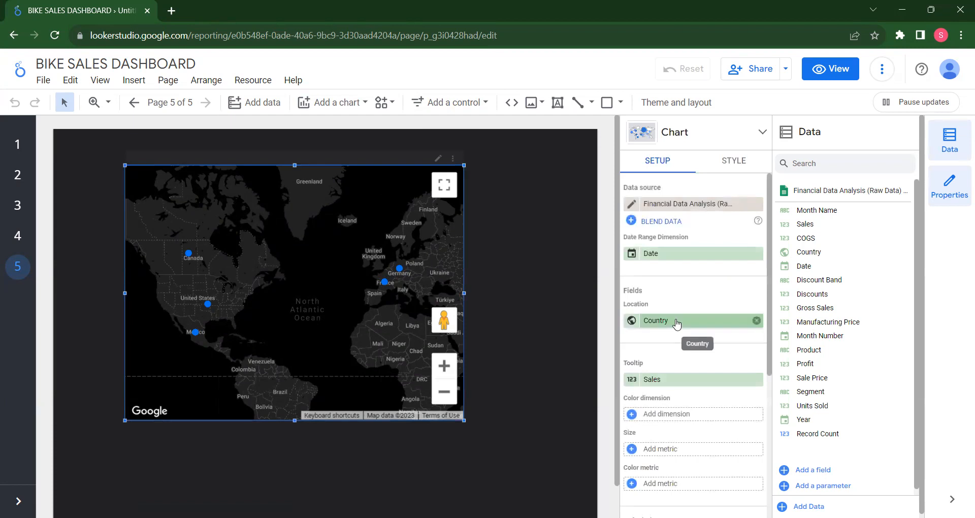
{"action": "scroll", "coordinate": [654, 372], "scroll_direction": "down", "scroll_amount": 1}
{"action": "scroll", "coordinate": [654, 372], "scroll_direction": "down", "scroll_amount": 1}
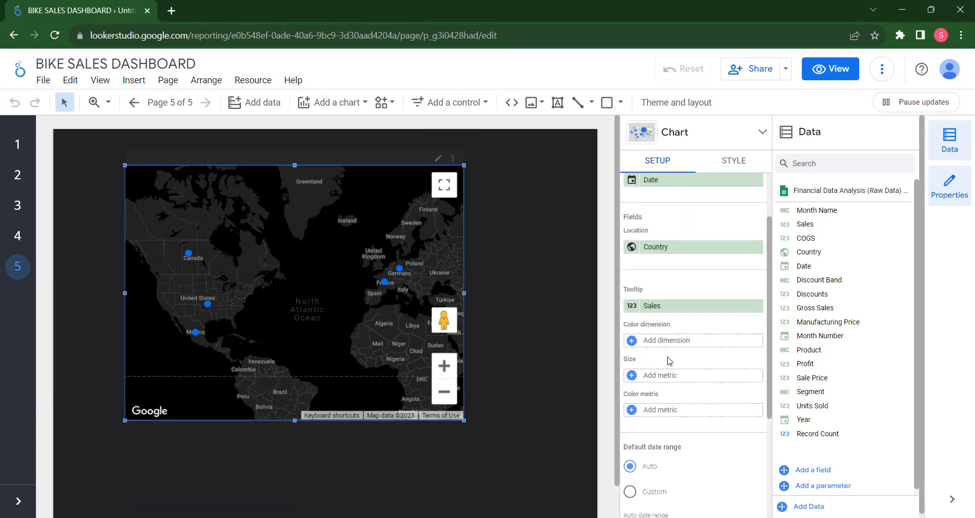
{"action": "left_click", "coordinate": [630, 377]}
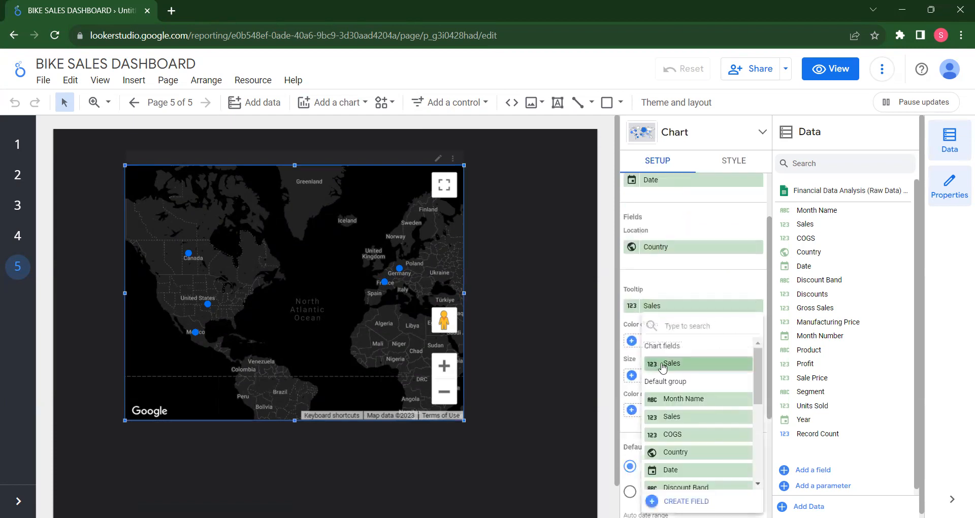
{"action": "left_click", "coordinate": [661, 366]}
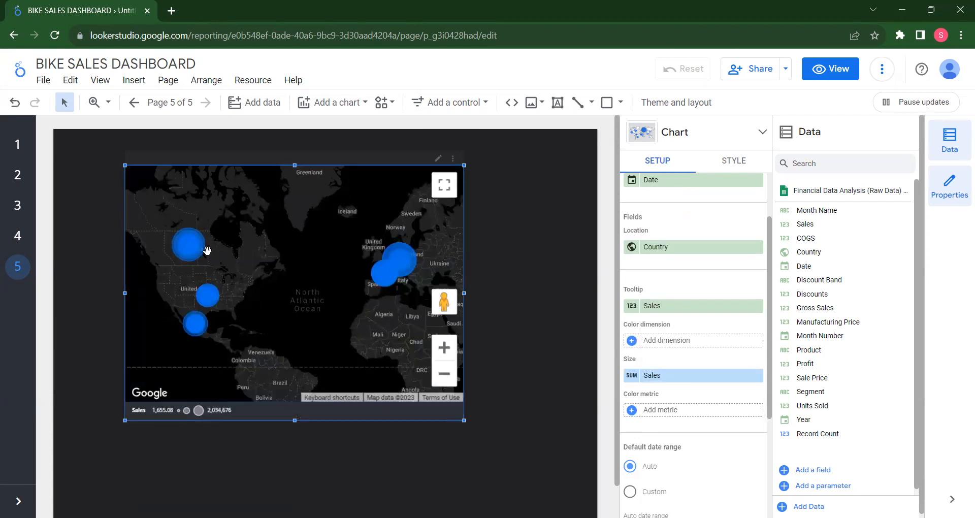
{"action": "mouse_move", "coordinate": [185, 255]}
Try Sales as the bubble map's color metric, then remove it
{"action": "scroll", "coordinate": [696, 392], "scroll_direction": "down", "scroll_amount": 2}
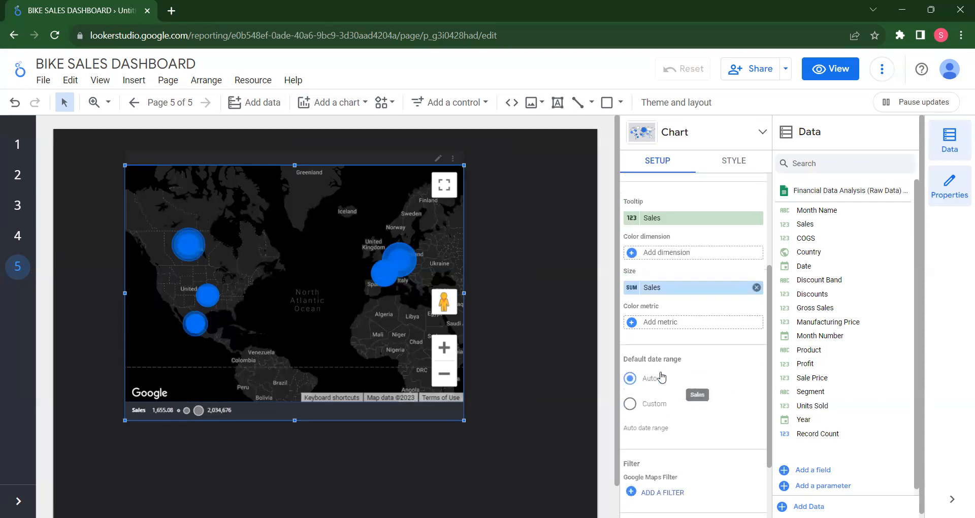
{"action": "left_click", "coordinate": [632, 322]}
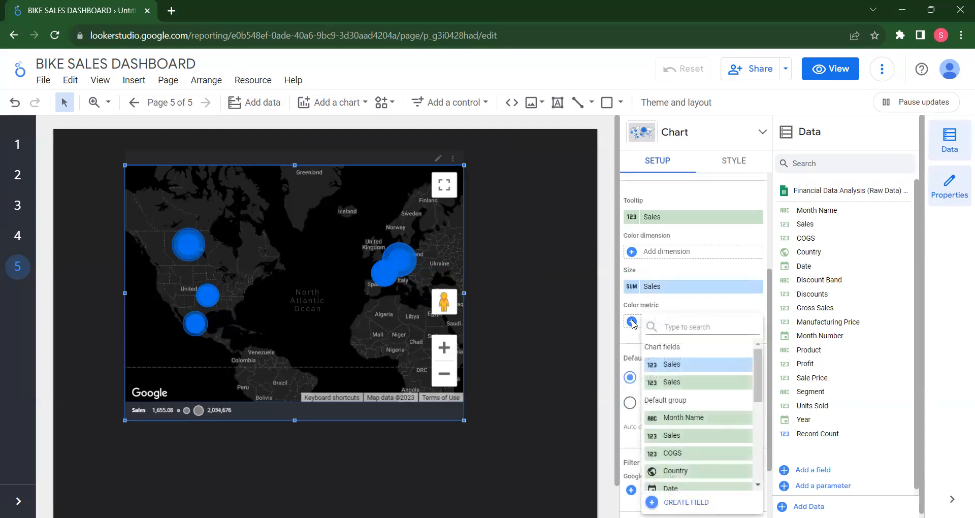
{"action": "left_click", "coordinate": [683, 365]}
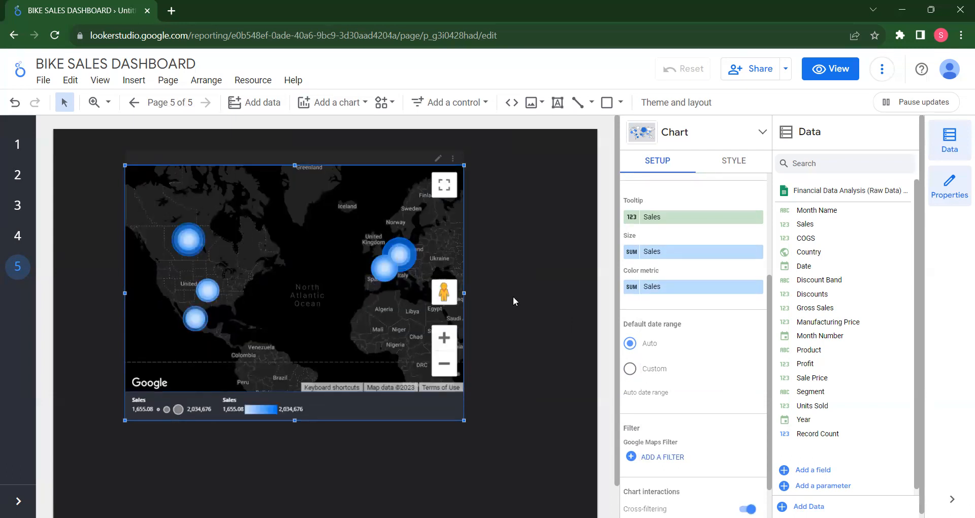
{"action": "scroll", "coordinate": [669, 351], "scroll_direction": "up", "scroll_amount": 2}
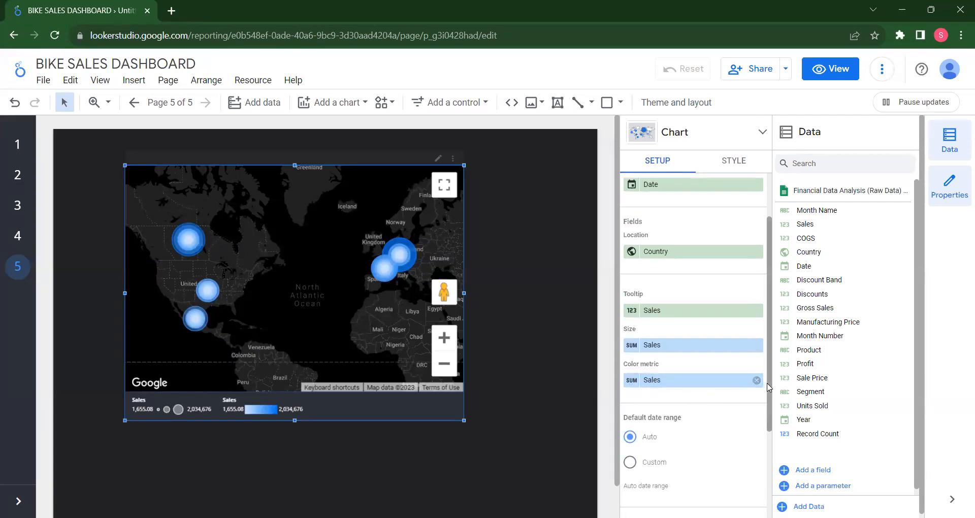
{"action": "left_click", "coordinate": [756, 381]}
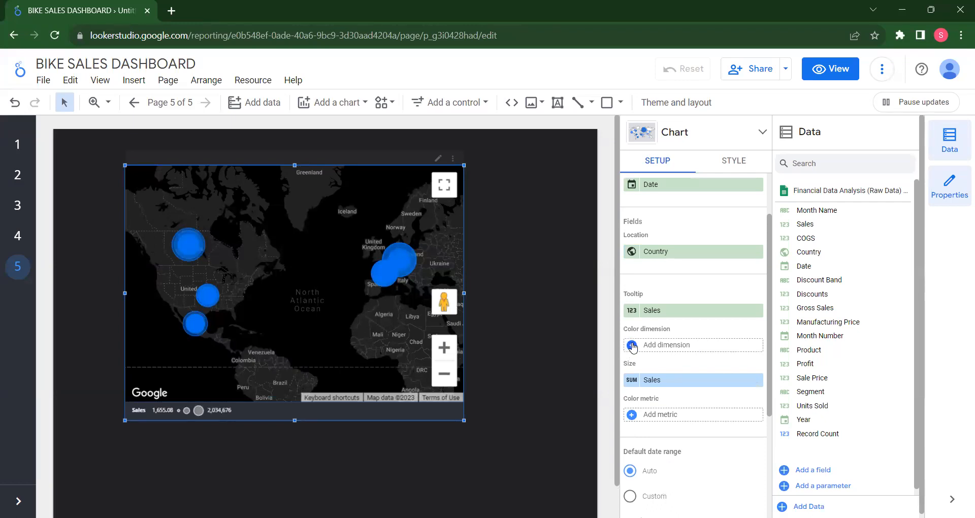
Try Sales as the color dimension, then clear it and reset the bubble size metric to Sales
{"action": "left_click", "coordinate": [632, 346]}
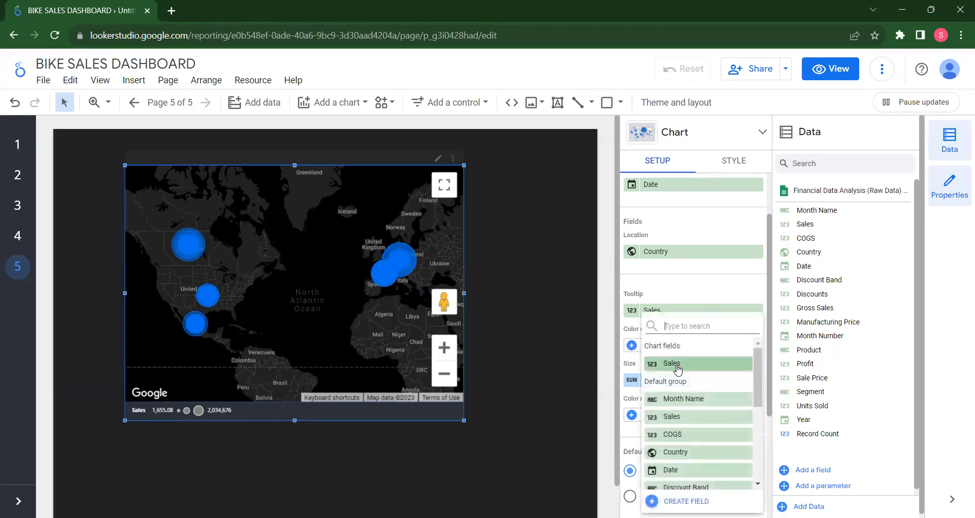
{"action": "left_click", "coordinate": [675, 364]}
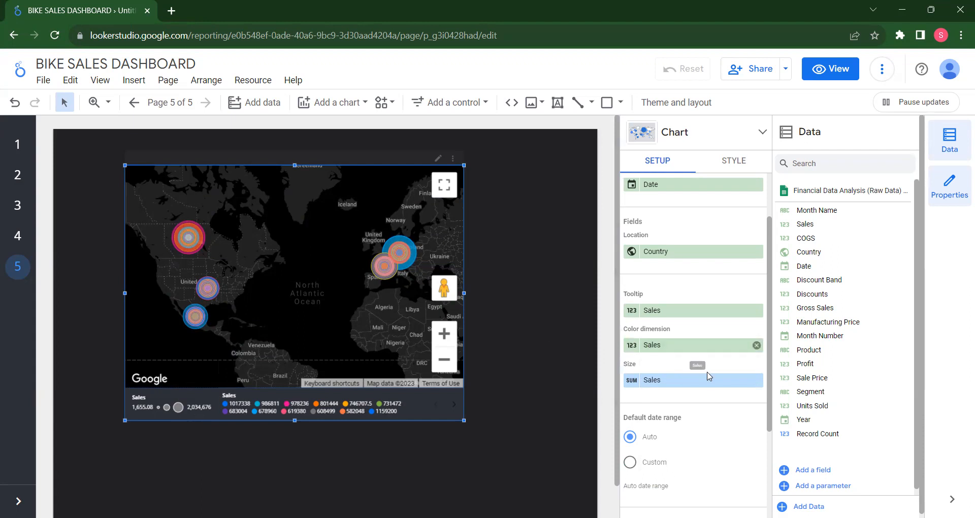
{"action": "left_click", "coordinate": [757, 381]}
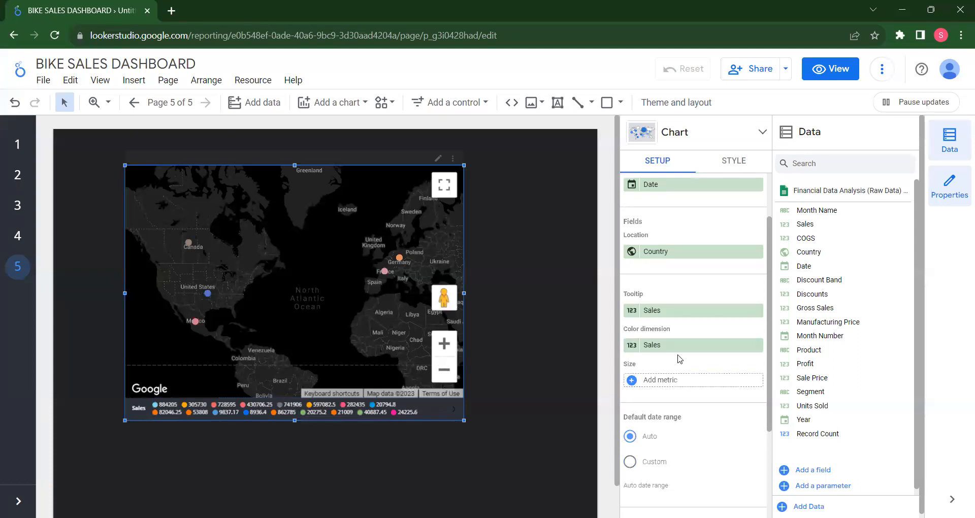
{"action": "left_click", "coordinate": [758, 345]}
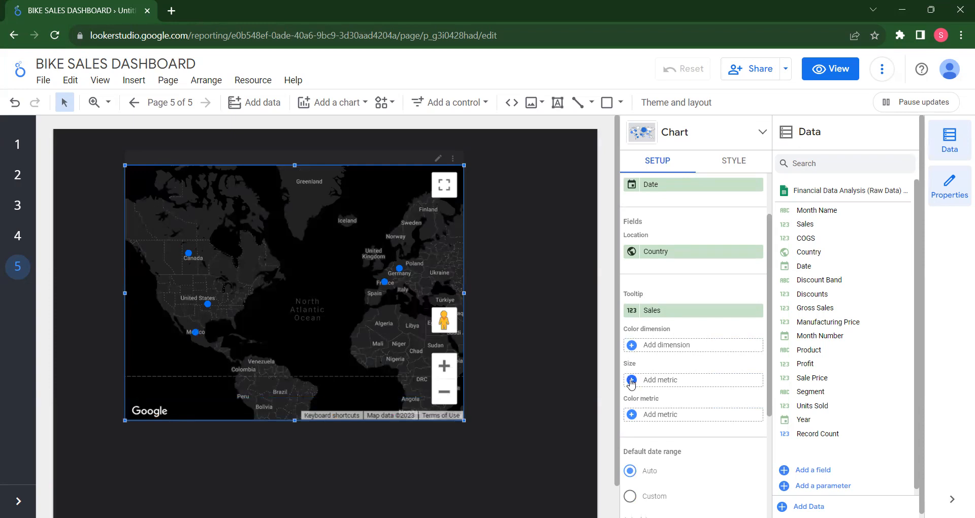
{"action": "left_click", "coordinate": [632, 381]}
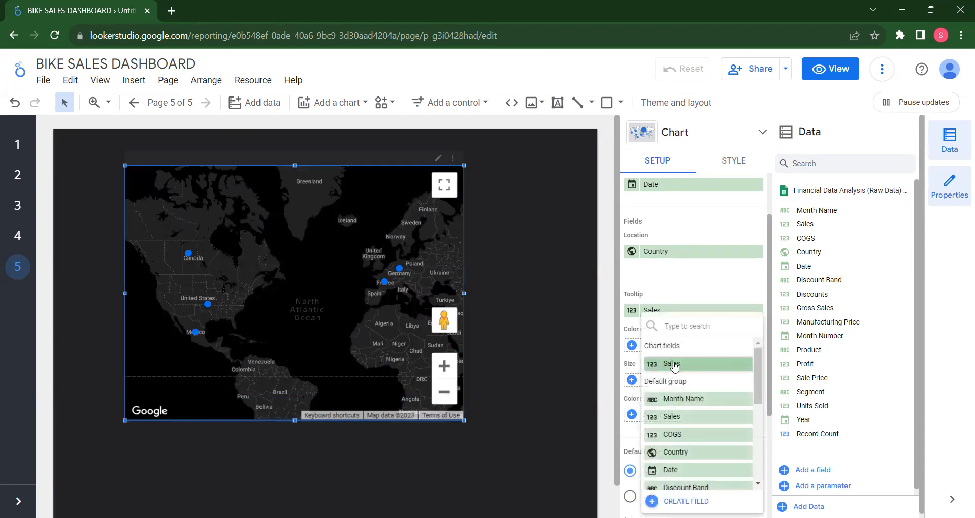
{"action": "left_click", "coordinate": [674, 366]}
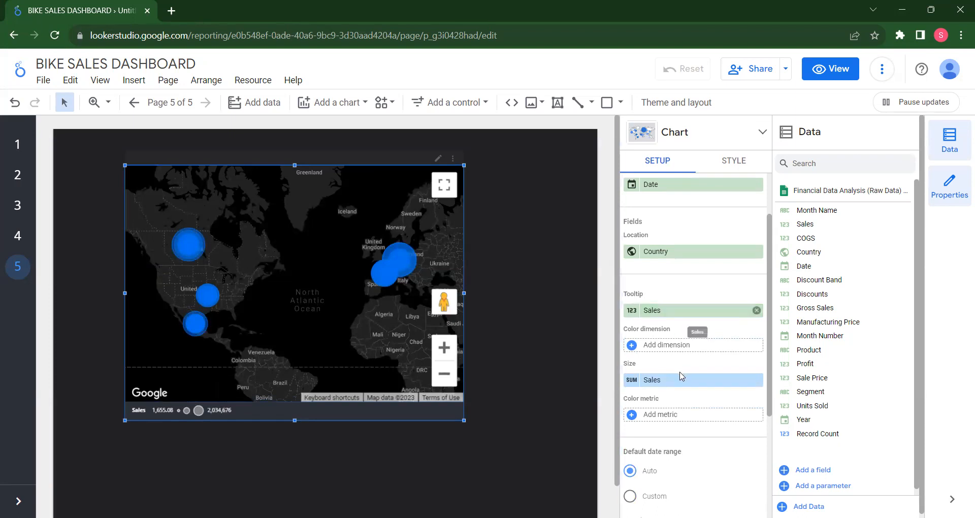
{"action": "scroll", "coordinate": [682, 376], "scroll_direction": "up", "scroll_amount": 2}
{"action": "scroll", "coordinate": [682, 376], "scroll_direction": "down", "scroll_amount": 5}
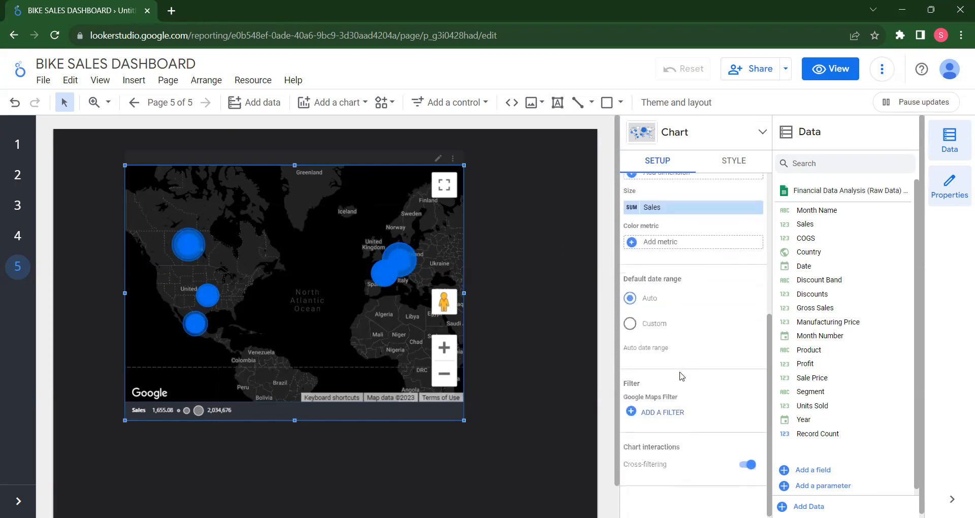
{"action": "scroll", "coordinate": [682, 376], "scroll_direction": "up", "scroll_amount": 5}
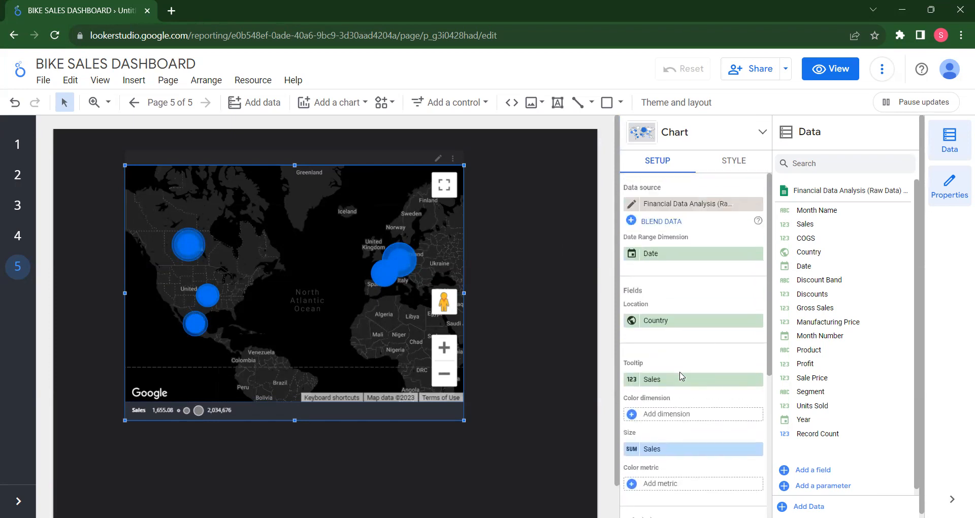
Zoom the bubble map in and center it on the United States
{"action": "left_click", "coordinate": [444, 348]}
{"action": "left_click", "coordinate": [443, 348]}
{"action": "left_click_drag", "start_coordinate": [224, 292], "coordinate": [507, 320]}
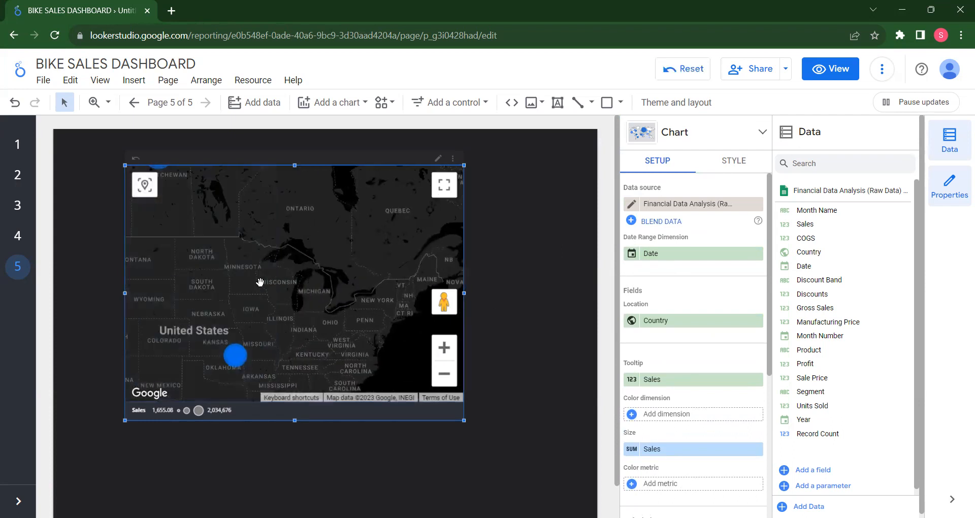
{"action": "left_click_drag", "start_coordinate": [260, 282], "coordinate": [370, 244]}
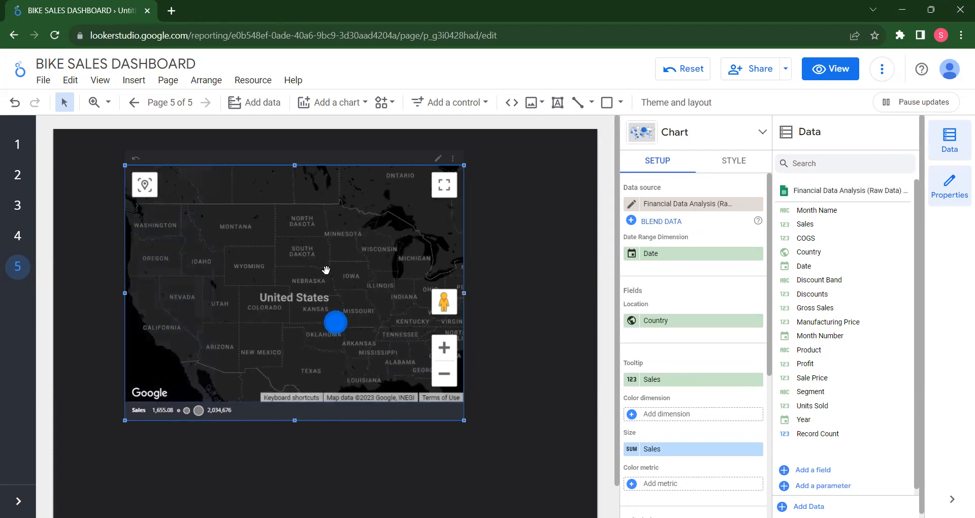
Review the fields available for the map's location and choose Country again
{"action": "left_click", "coordinate": [683, 320]}
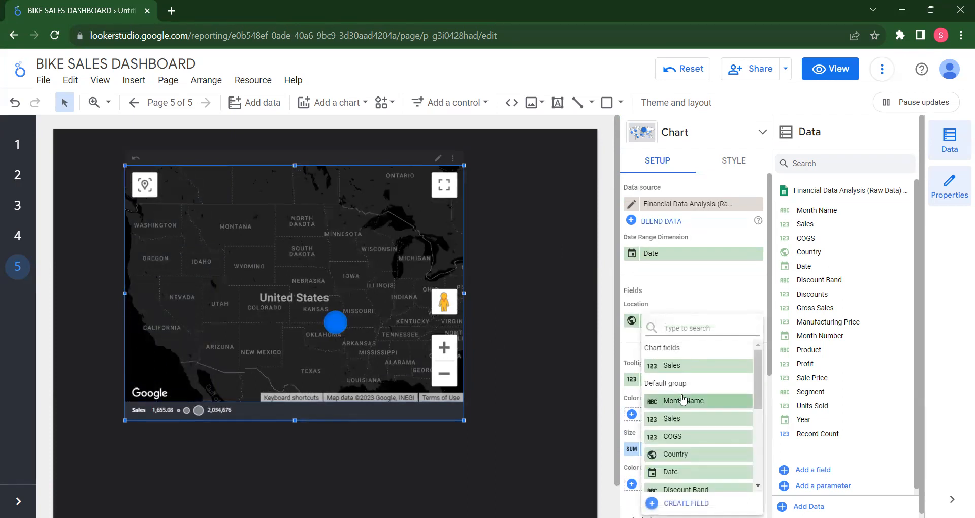
{"action": "scroll", "coordinate": [683, 400], "scroll_direction": "down", "scroll_amount": 3}
{"action": "scroll", "coordinate": [683, 399], "scroll_direction": "down", "scroll_amount": 2}
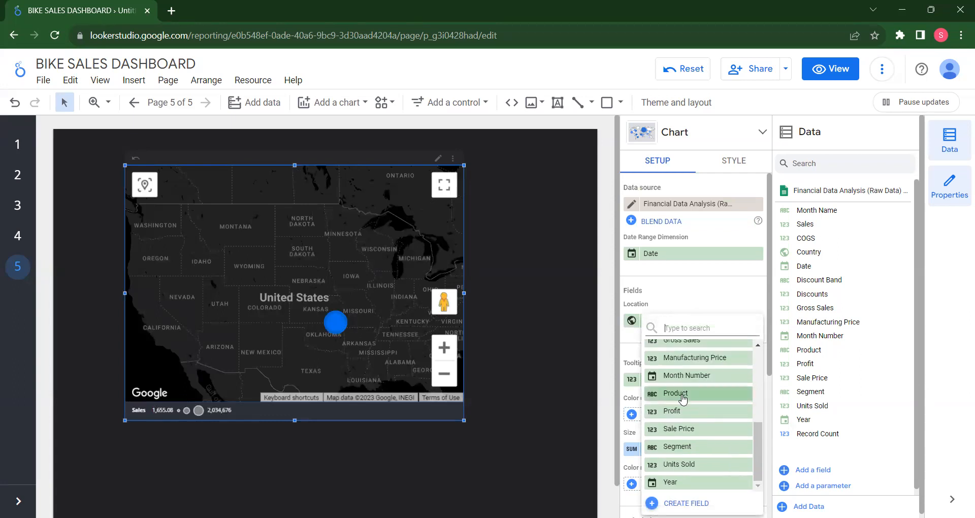
{"action": "scroll", "coordinate": [698, 452], "scroll_direction": "up", "scroll_amount": 2}
{"action": "scroll", "coordinate": [698, 453], "scroll_direction": "up", "scroll_amount": 4}
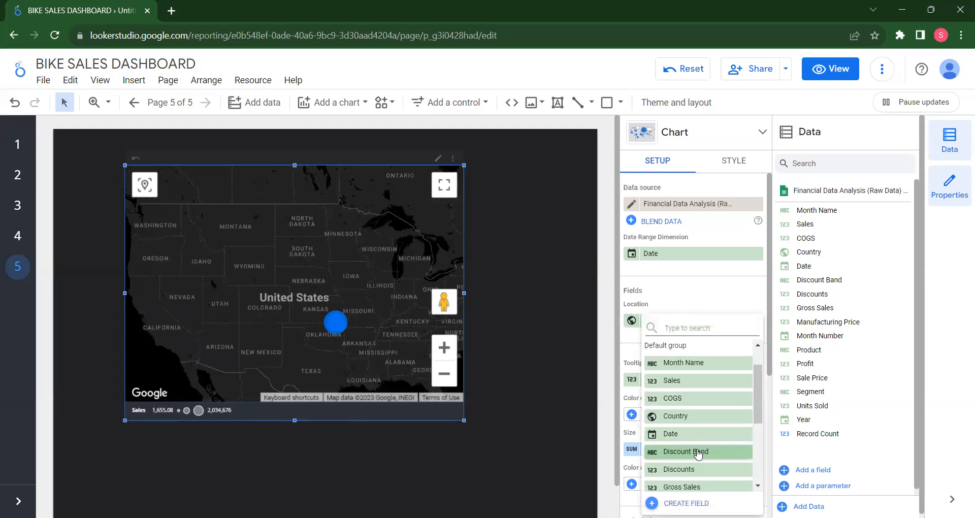
{"action": "scroll", "coordinate": [697, 452], "scroll_direction": "up", "scroll_amount": 2}
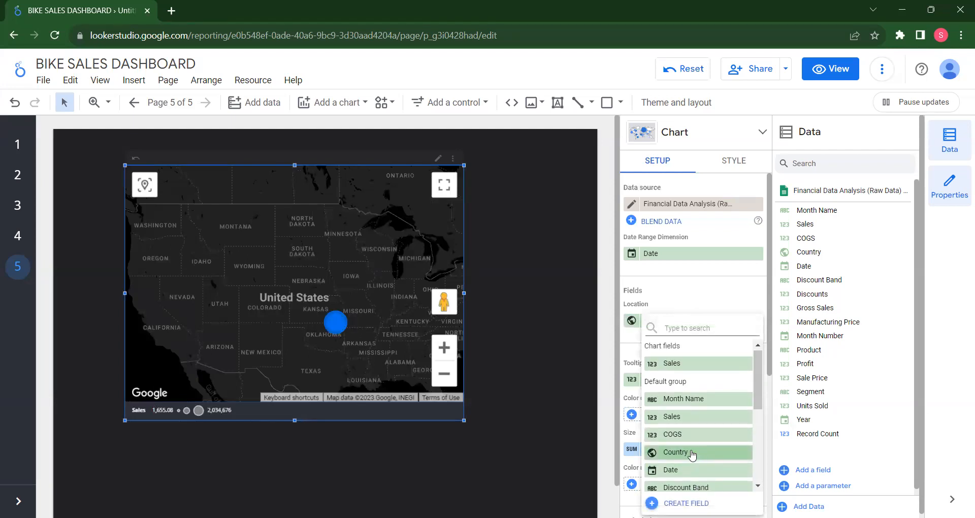
{"action": "left_click", "coordinate": [685, 453]}
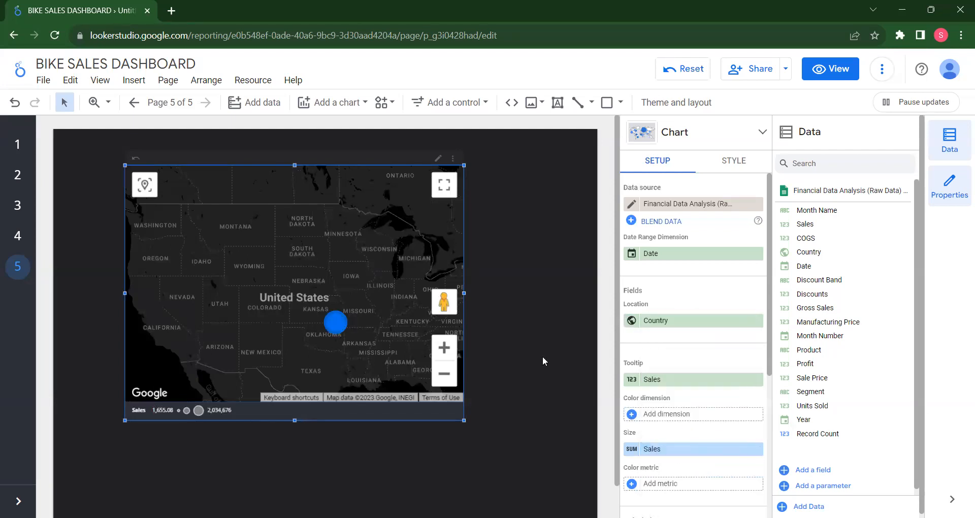
Take a closer look at the United States bubble, then return to the report from the map terms page and reload it
{"action": "mouse_move", "coordinate": [336, 323]}
{"action": "scroll", "coordinate": [329, 340], "scroll_direction": "up", "scroll_amount": 1}
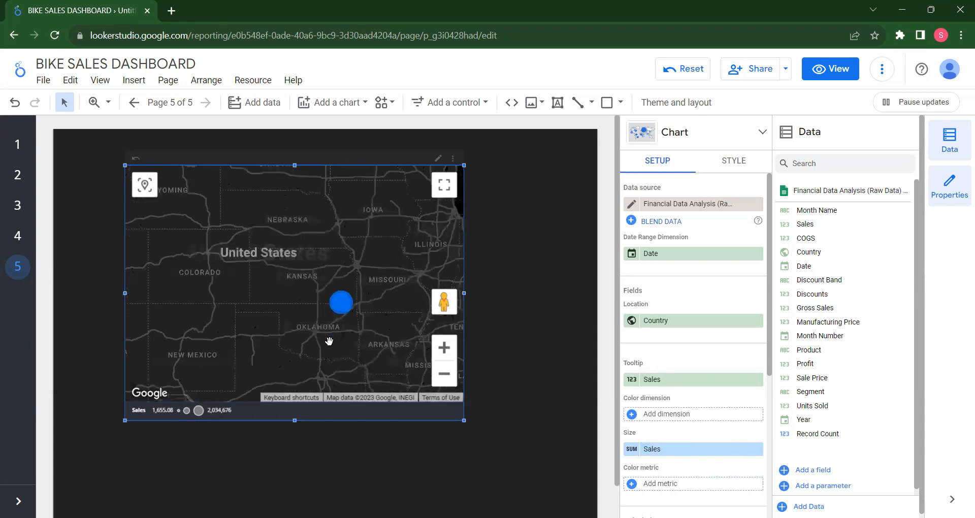
{"action": "scroll", "coordinate": [330, 342], "scroll_direction": "down", "scroll_amount": 3}
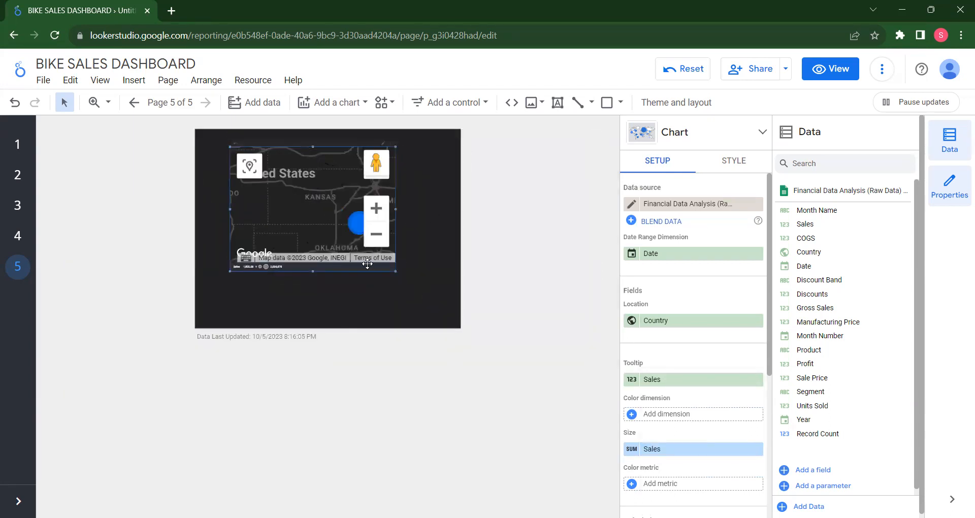
{"action": "left_click", "coordinate": [359, 258]}
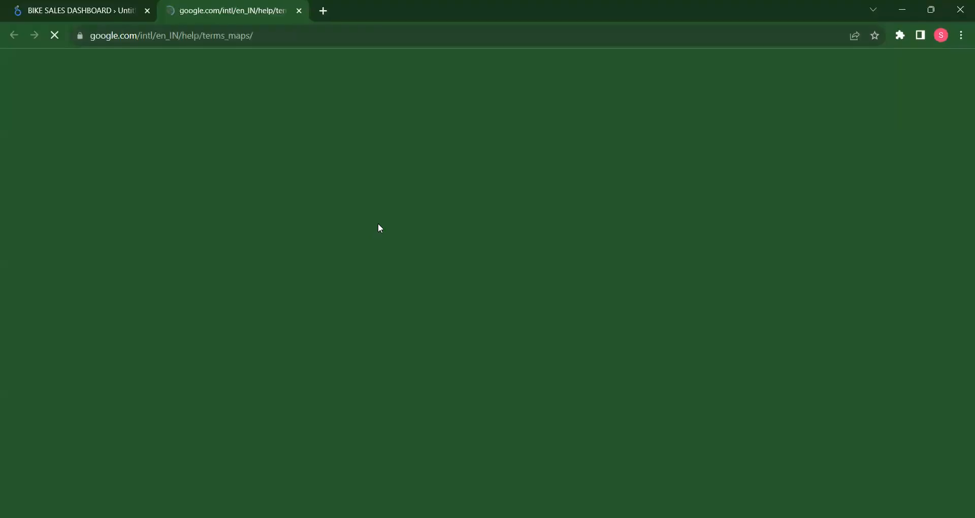
{"action": "left_click", "coordinate": [130, 10]}
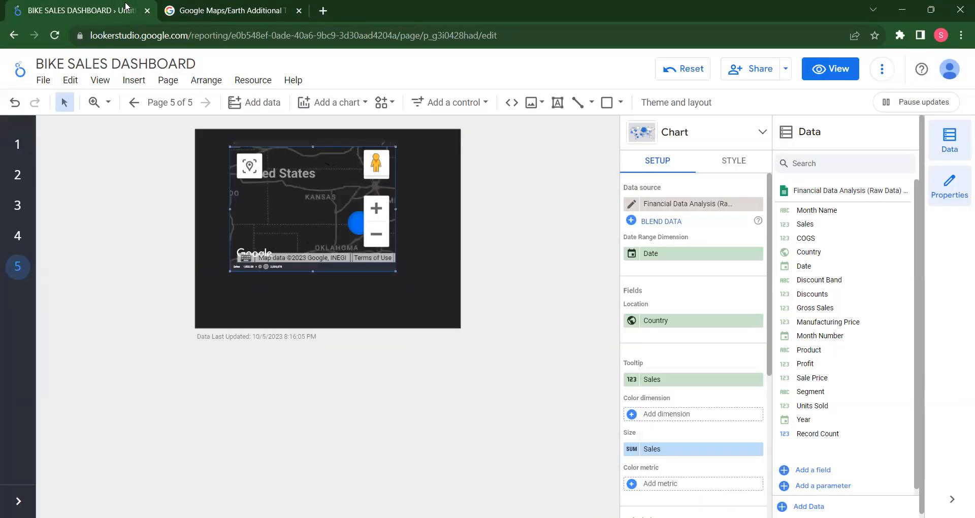
{"action": "left_click", "coordinate": [55, 40]}
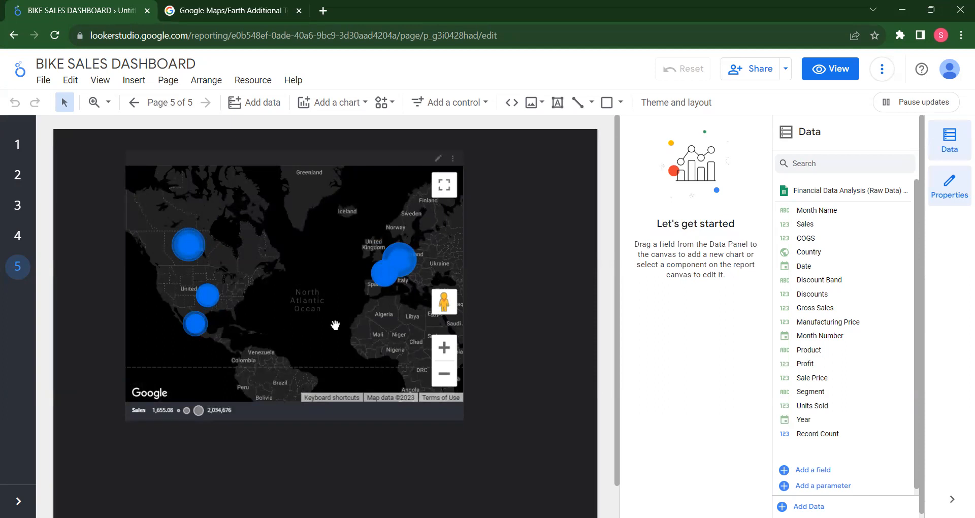
Review the bubble map's field setup and remove Sales from its tooltip dimension
{"action": "left_click", "coordinate": [310, 276]}
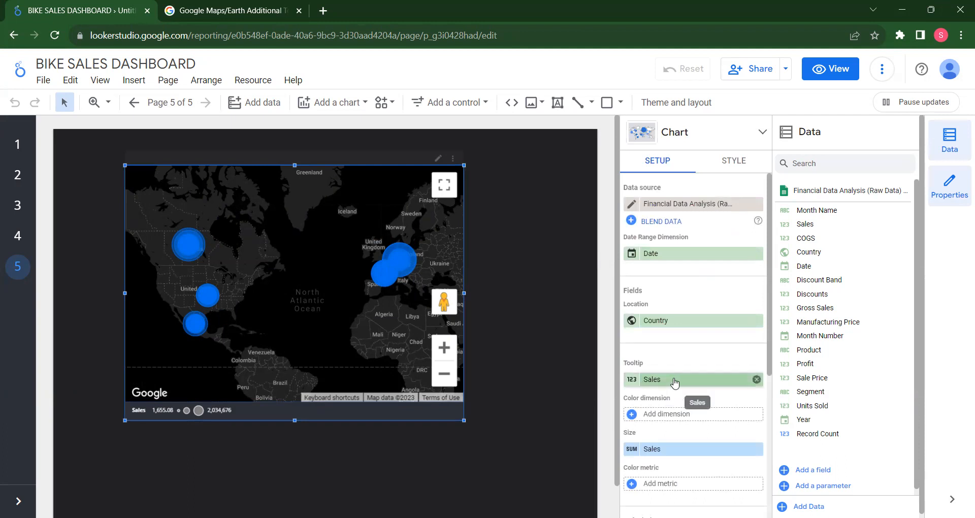
{"action": "scroll", "coordinate": [675, 382], "scroll_direction": "down", "scroll_amount": 3}
{"action": "scroll", "coordinate": [675, 382], "scroll_direction": "down", "scroll_amount": 3}
{"action": "scroll", "coordinate": [674, 382], "scroll_direction": "down", "scroll_amount": 2}
{"action": "scroll", "coordinate": [674, 382], "scroll_direction": "up", "scroll_amount": 3}
{"action": "scroll", "coordinate": [674, 382], "scroll_direction": "up", "scroll_amount": 3}
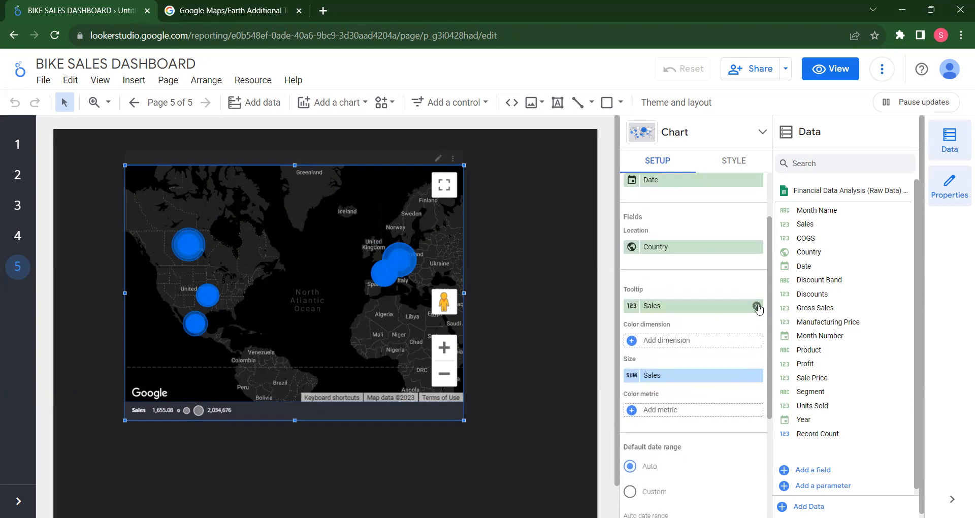
{"action": "left_click", "coordinate": [756, 305]}
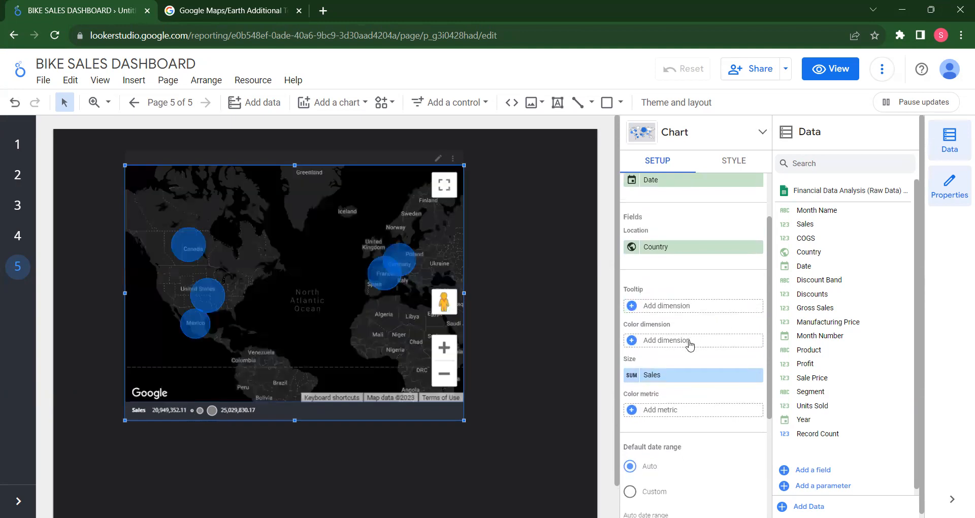
Try Sales as the color dimension without a tooltip, then remove it again
{"action": "left_click", "coordinate": [689, 345]}
{"action": "left_click", "coordinate": [672, 381]}
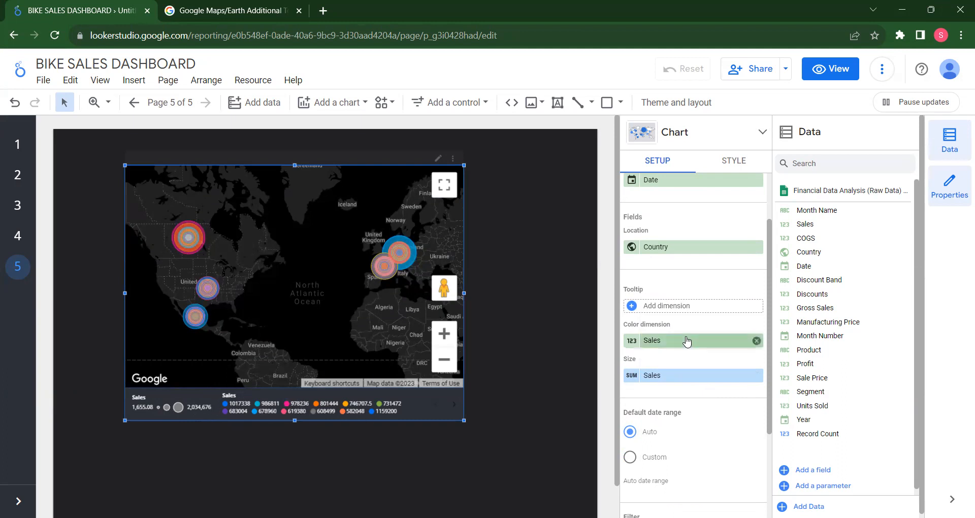
{"action": "left_click", "coordinate": [757, 341]}
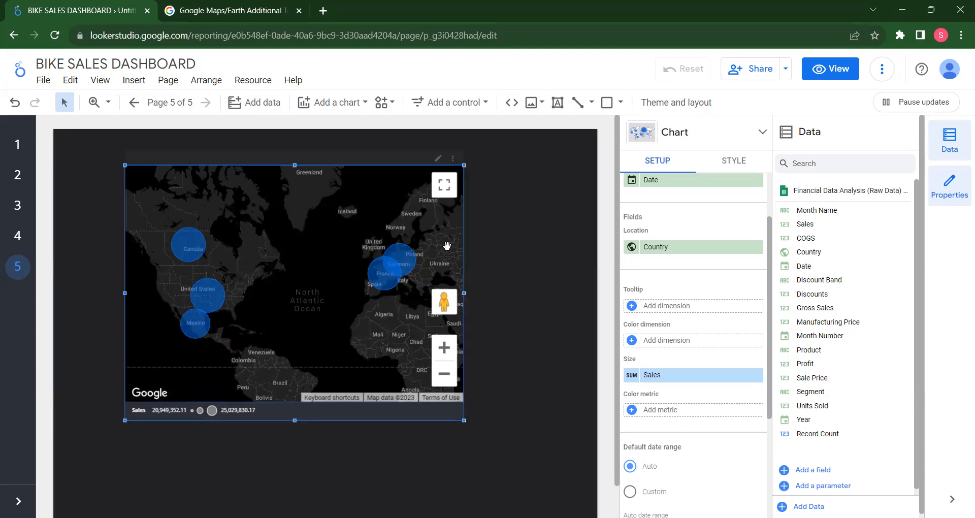
Inspect the bubble over Germany and shift the map view eastward to show more of Europe and Asia
{"action": "mouse_move", "coordinate": [407, 259]}
{"action": "left_click_drag", "start_coordinate": [333, 198], "coordinate": [278, 200]}
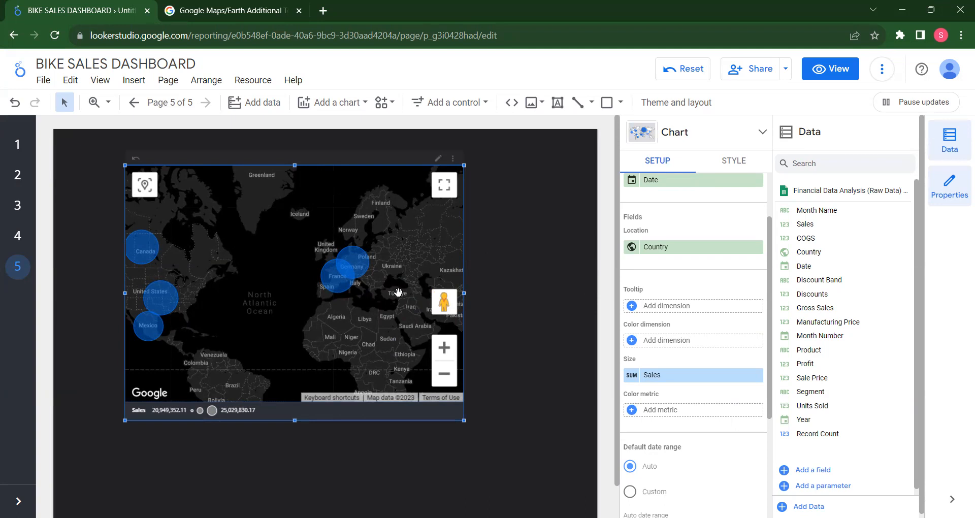
Replace the bubble map with a Google Maps filled map and enlarge the new chart in width and height
{"action": "key", "text": "Delete"}
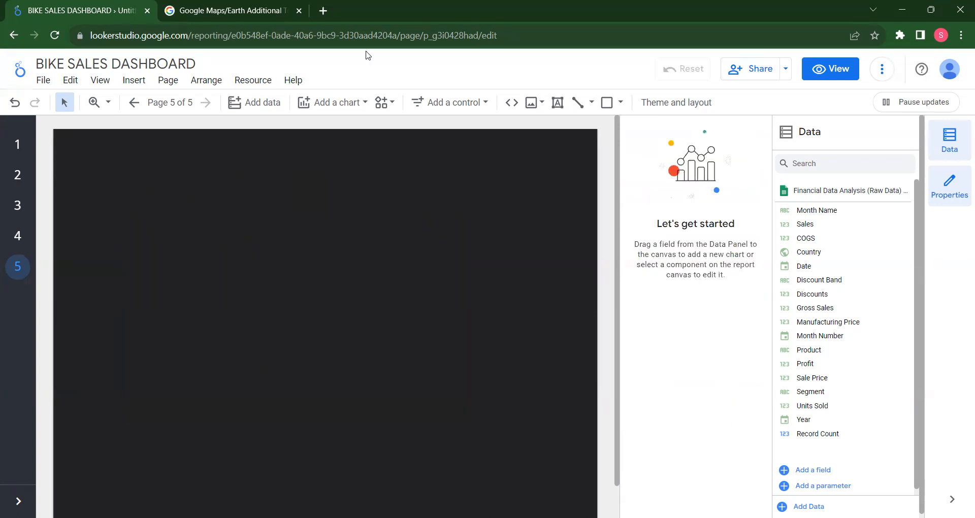
{"action": "left_click", "coordinate": [343, 104]}
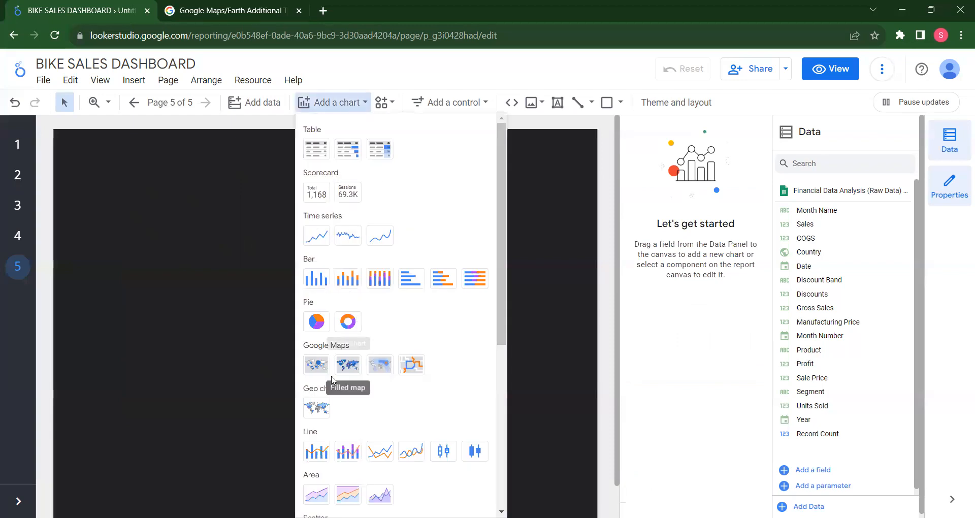
{"action": "left_click", "coordinate": [350, 369]}
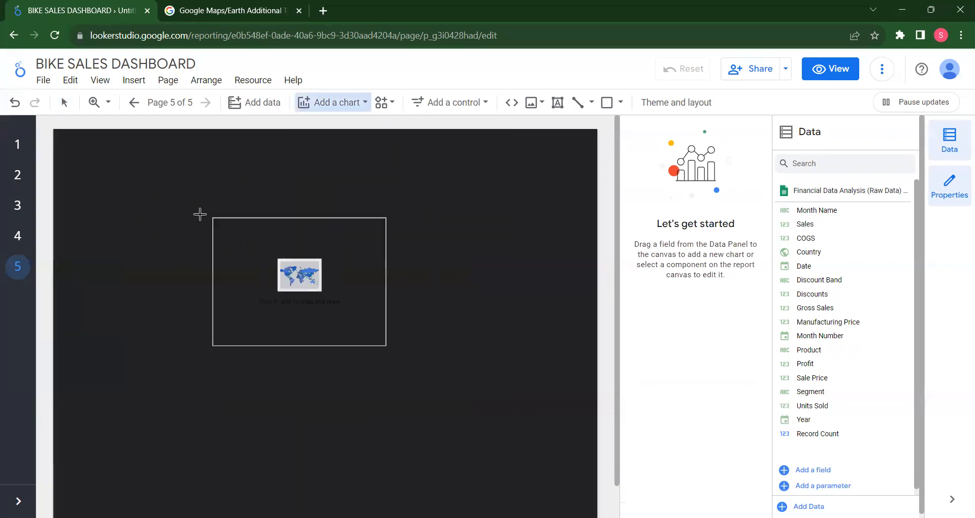
{"action": "left_click", "coordinate": [157, 202]}
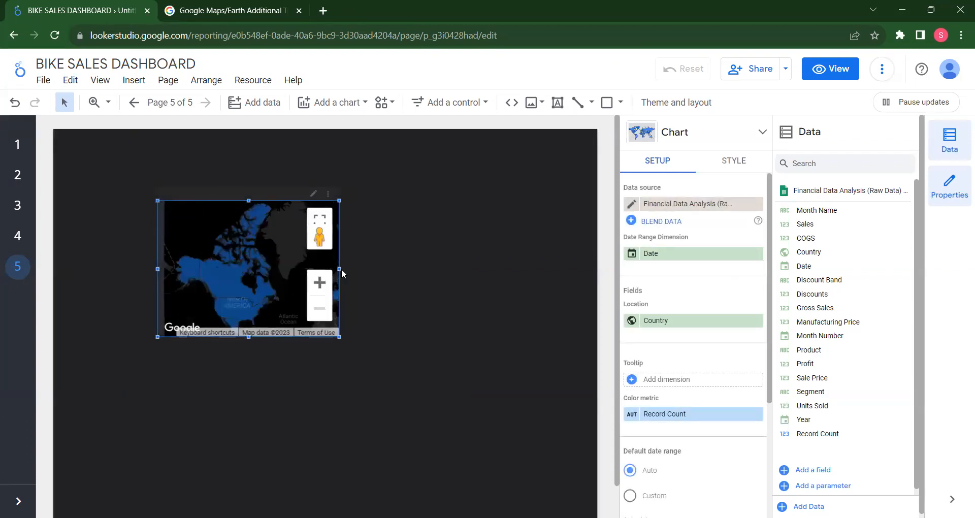
{"action": "left_click_drag", "start_coordinate": [338, 268], "coordinate": [454, 278]}
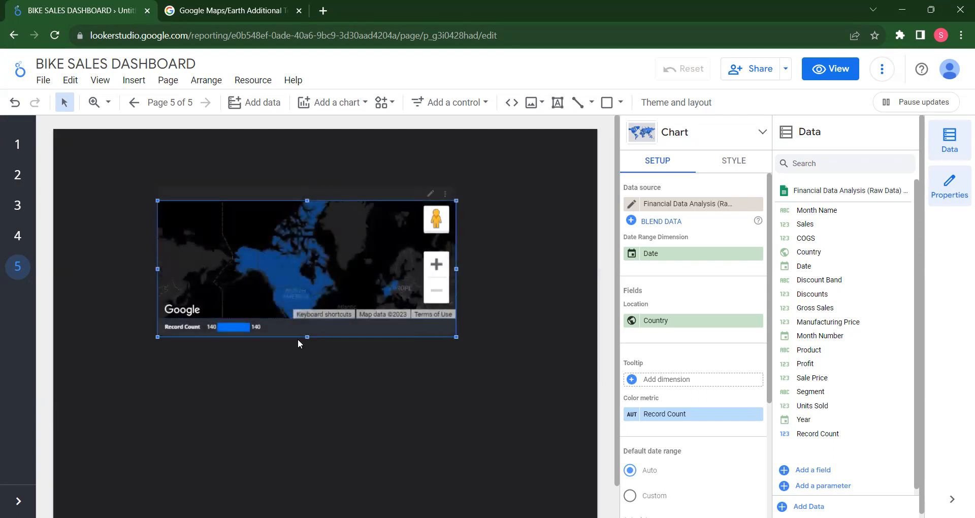
{"action": "left_click_drag", "start_coordinate": [308, 336], "coordinate": [309, 448]}
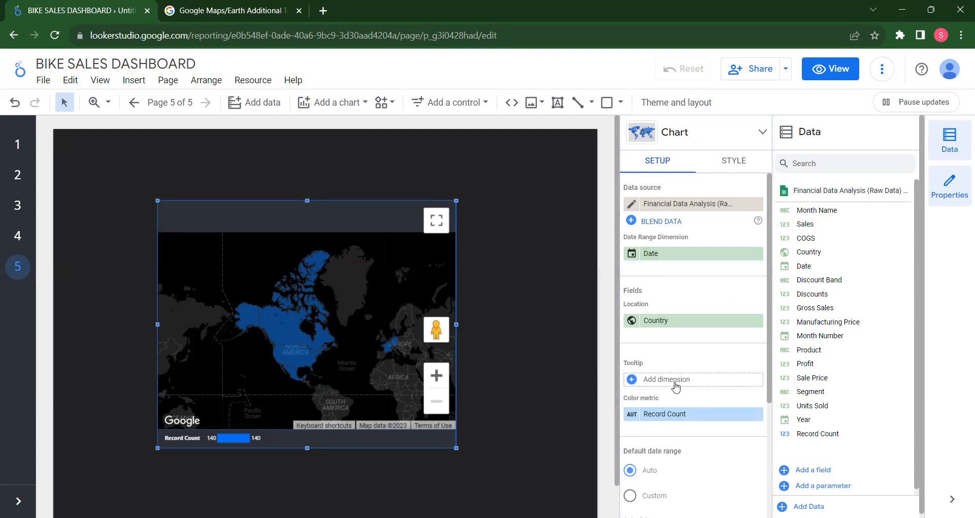
Remove Record Count from the filled map's color metric and set Sales as its tooltip dimension
{"action": "left_click", "coordinate": [757, 415]}
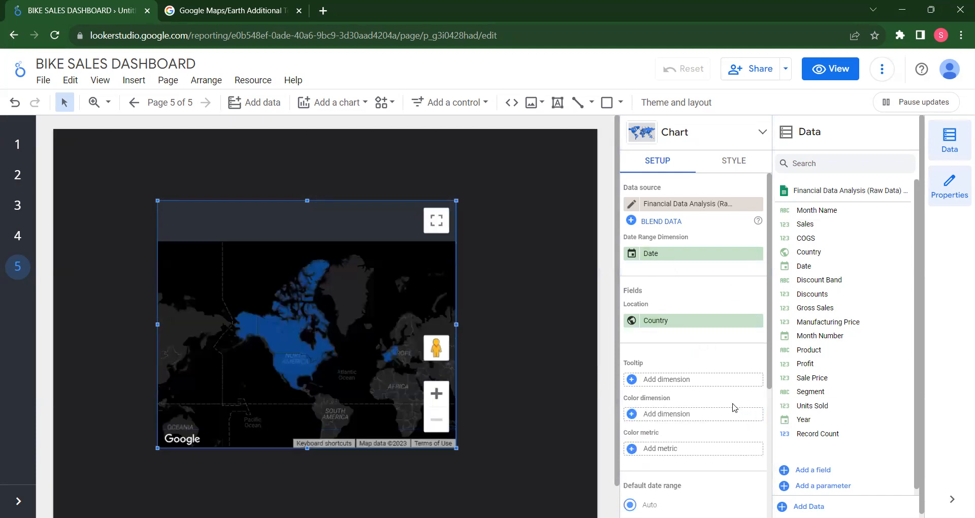
{"action": "scroll", "coordinate": [727, 359], "scroll_direction": "down", "scroll_amount": 3}
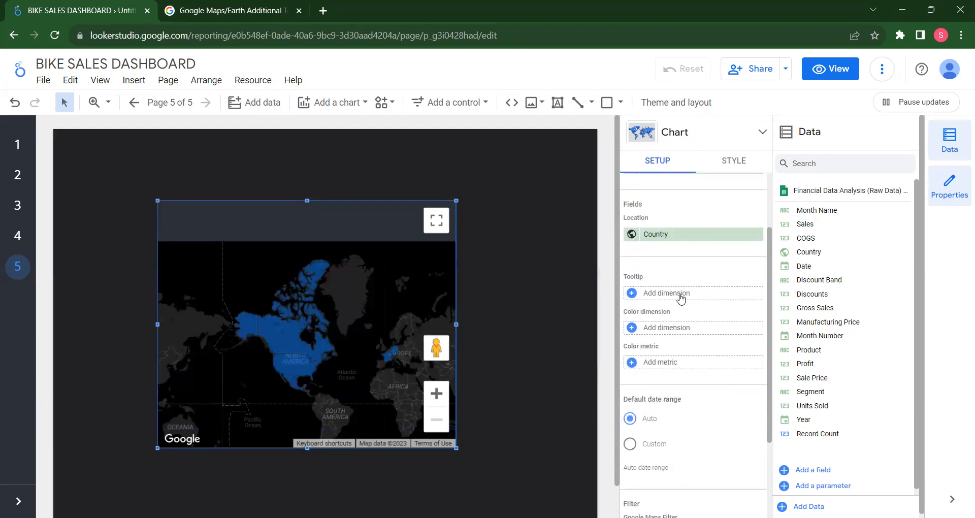
{"action": "left_click", "coordinate": [681, 293]}
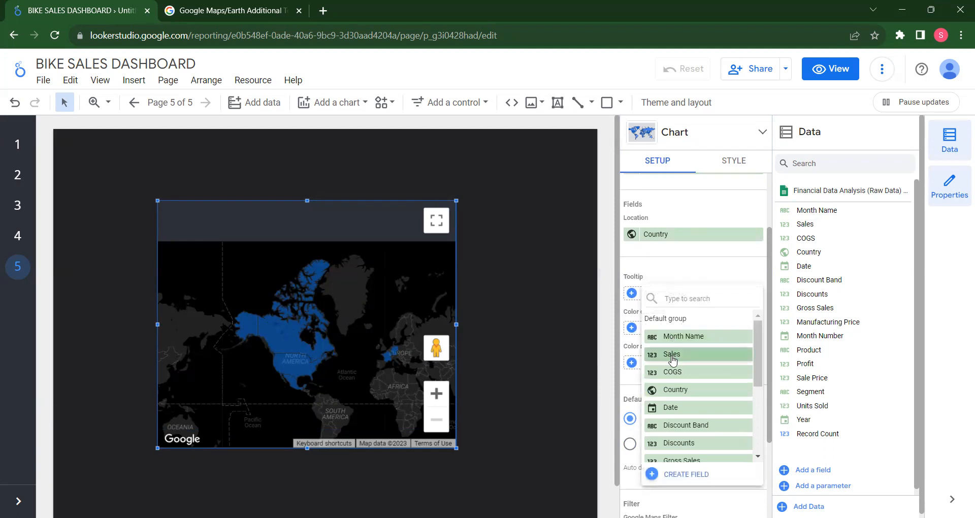
{"action": "left_click", "coordinate": [675, 300]}
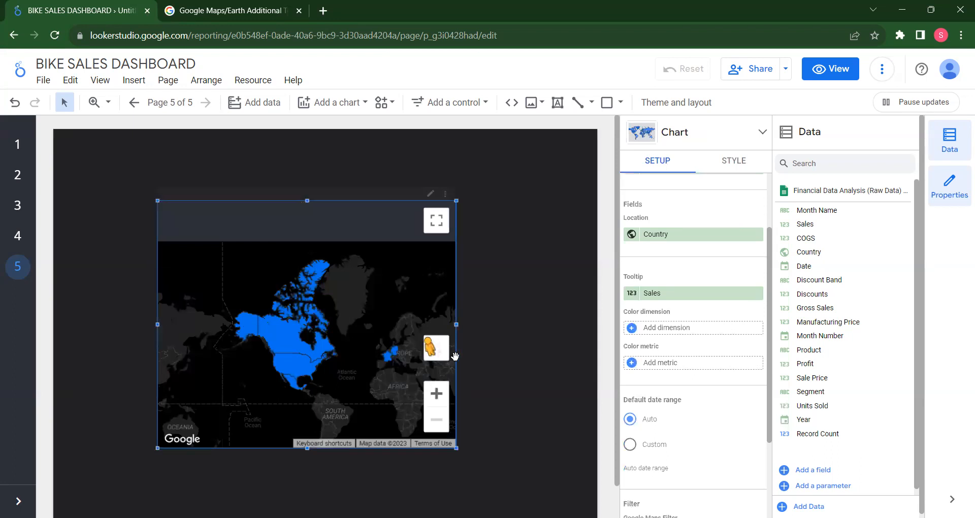
Review the filled map's style options and its field setup, including map controls, colors, date range and filter
{"action": "left_click", "coordinate": [734, 161]}
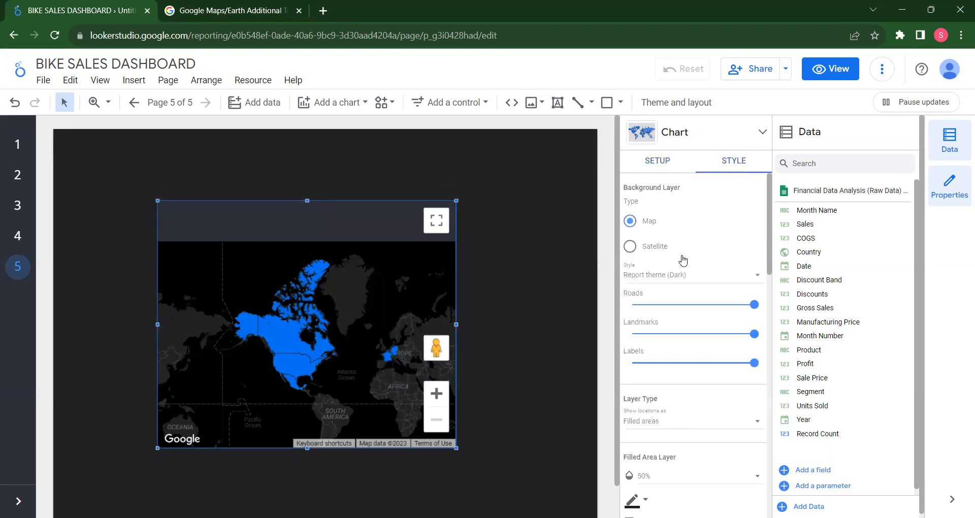
{"action": "scroll", "coordinate": [683, 259], "scroll_direction": "down", "scroll_amount": 2}
{"action": "scroll", "coordinate": [683, 259], "scroll_direction": "down", "scroll_amount": 5}
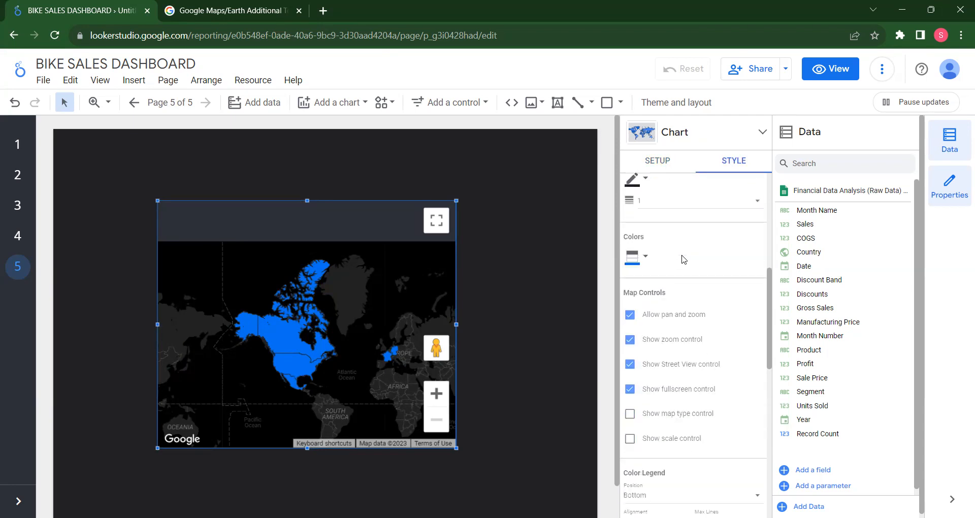
{"action": "scroll", "coordinate": [683, 259], "scroll_direction": "up", "scroll_amount": 7}
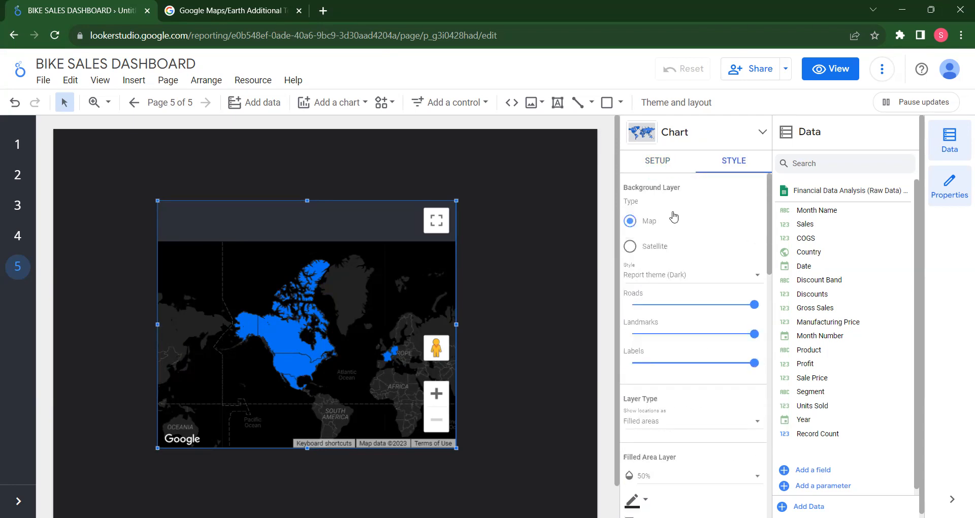
{"action": "left_click", "coordinate": [670, 165]}
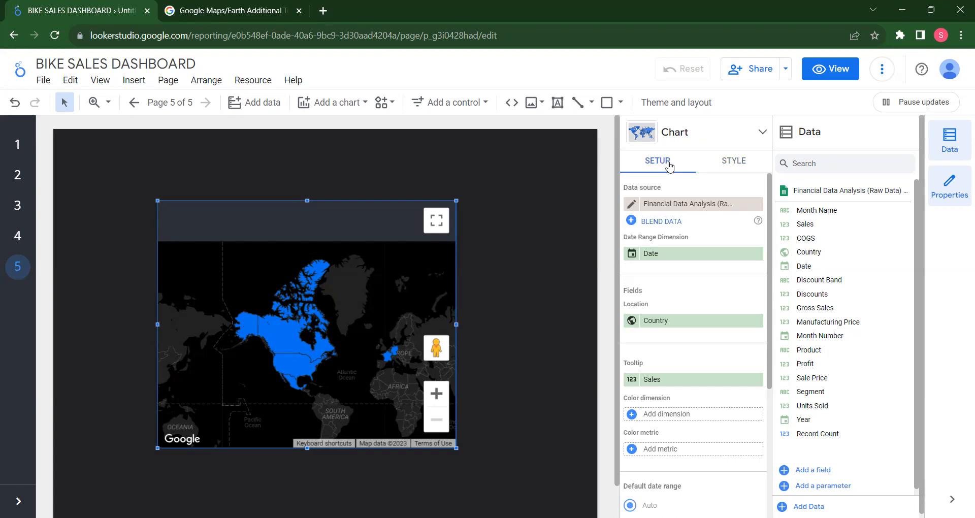
{"action": "scroll", "coordinate": [710, 295], "scroll_direction": "down", "scroll_amount": 3}
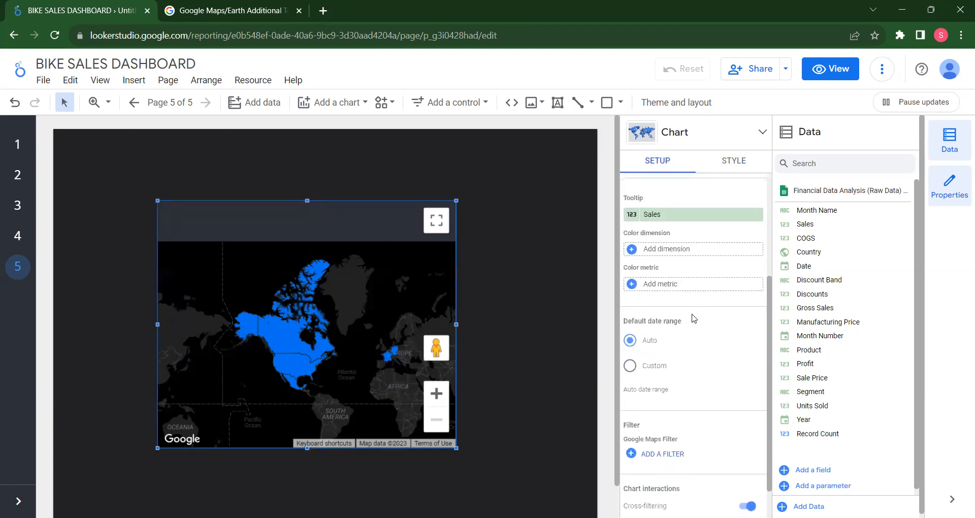
{"action": "scroll", "coordinate": [690, 328], "scroll_direction": "up", "scroll_amount": 3}
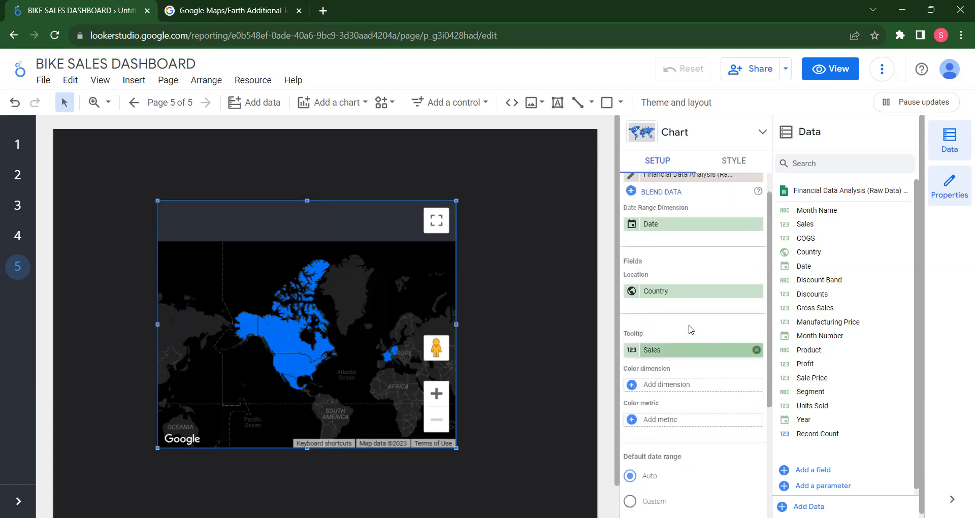
{"action": "scroll", "coordinate": [691, 329], "scroll_direction": "up", "scroll_amount": 1}
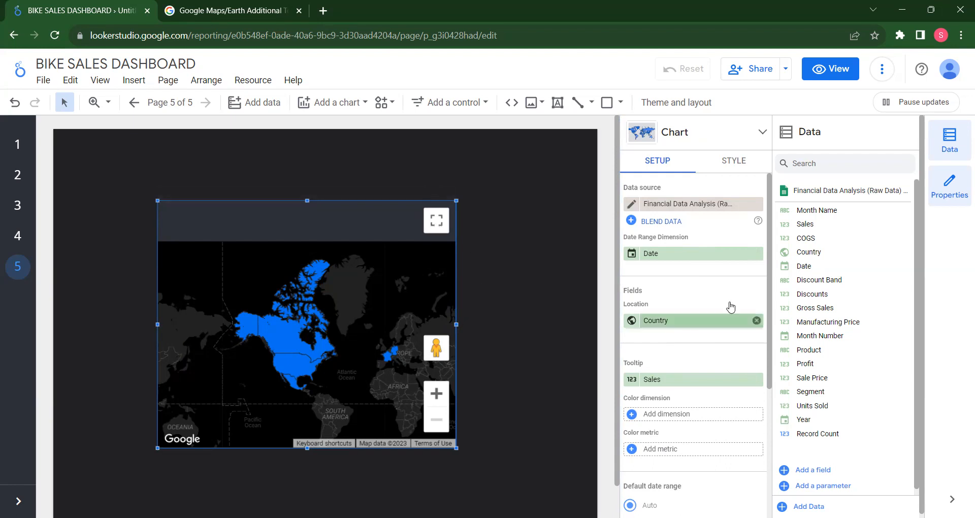
Set Sales as the filled map's color dimension
{"action": "left_click", "coordinate": [659, 416]}
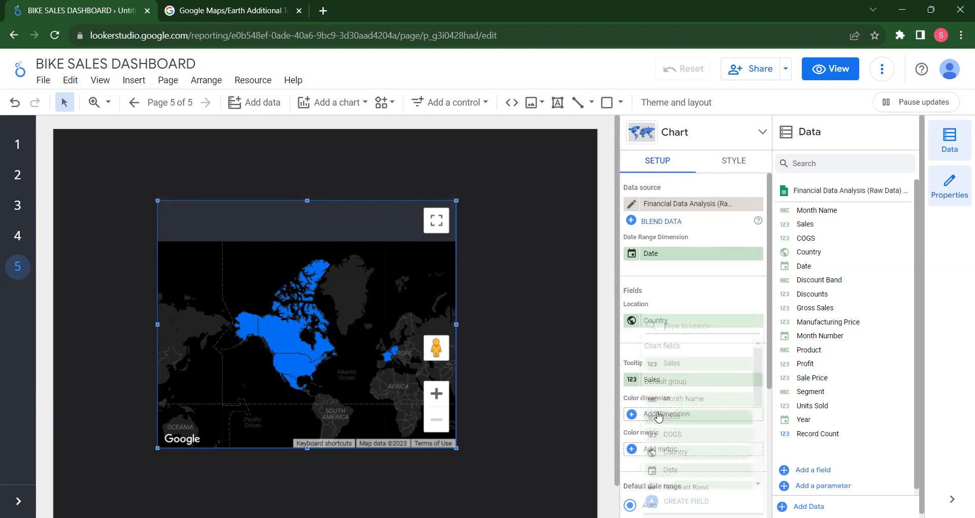
{"action": "left_click", "coordinate": [669, 417]}
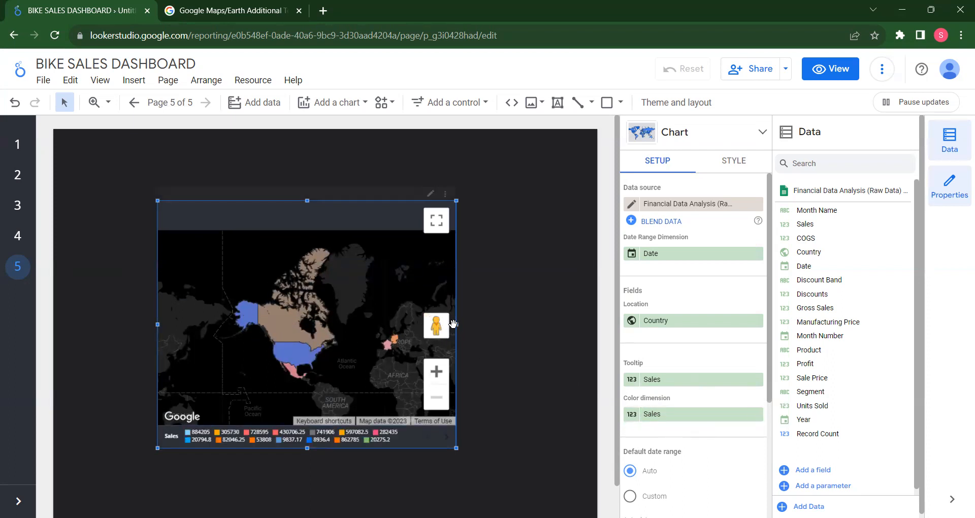
Take a closer look at Canada on the filled map and inspect its sales tooltip
{"action": "mouse_move", "coordinate": [282, 304]}
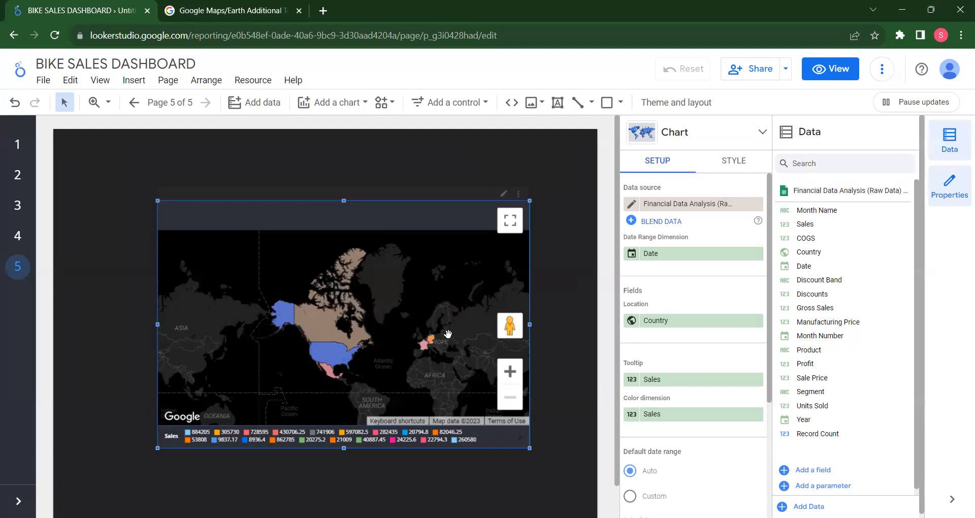
{"action": "left_click", "coordinate": [511, 374]}
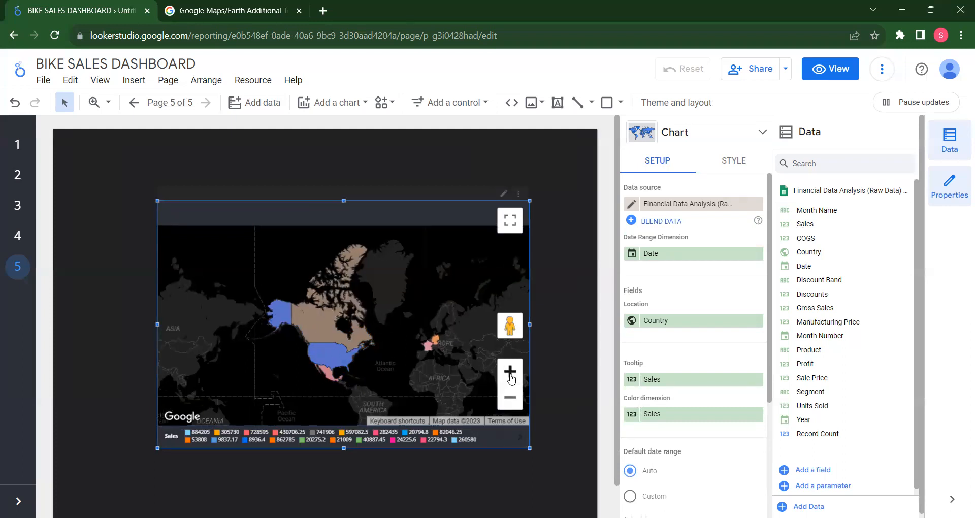
{"action": "left_click", "coordinate": [510, 374]}
{"action": "left_click", "coordinate": [510, 375]}
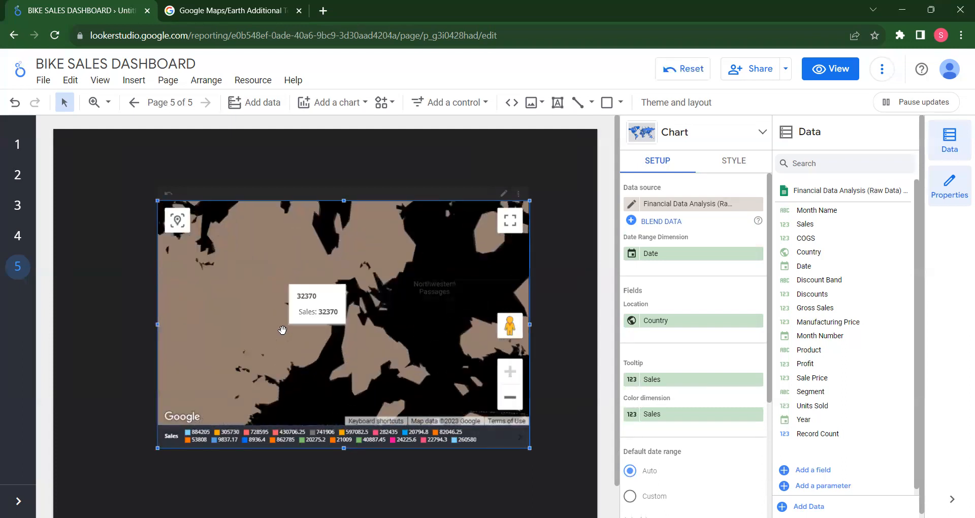
{"action": "scroll", "coordinate": [283, 330], "scroll_direction": "down", "scroll_amount": 5}
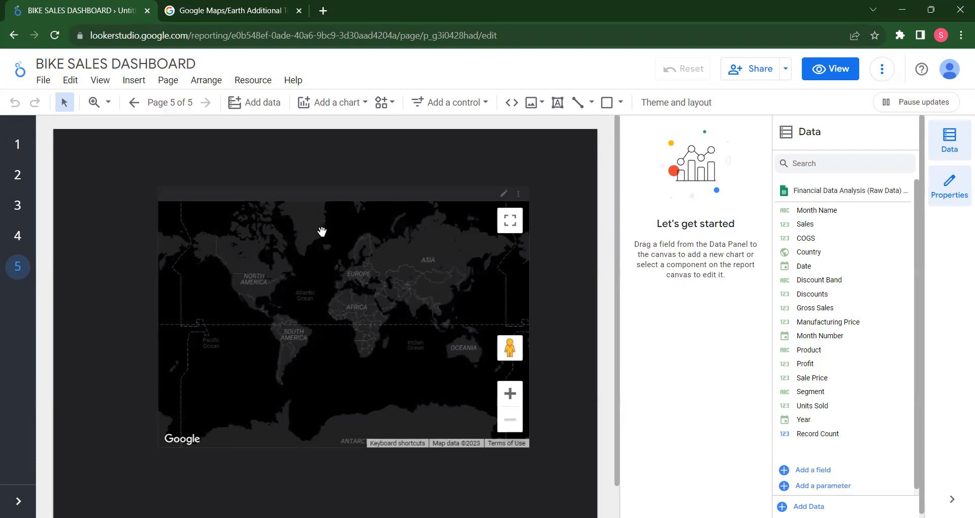
Set the filled map's background layer type to Satellite
{"action": "left_click", "coordinate": [376, 282]}
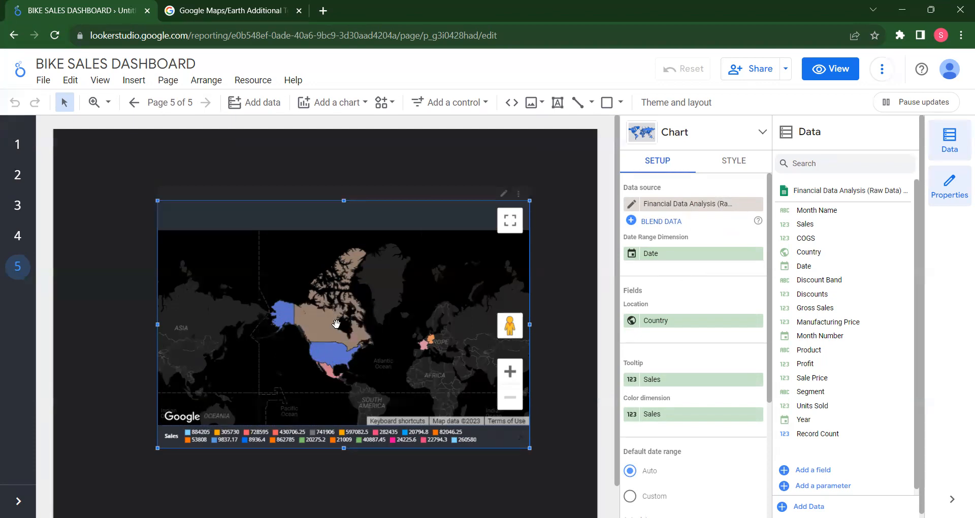
{"action": "scroll", "coordinate": [665, 368], "scroll_direction": "down", "scroll_amount": 3}
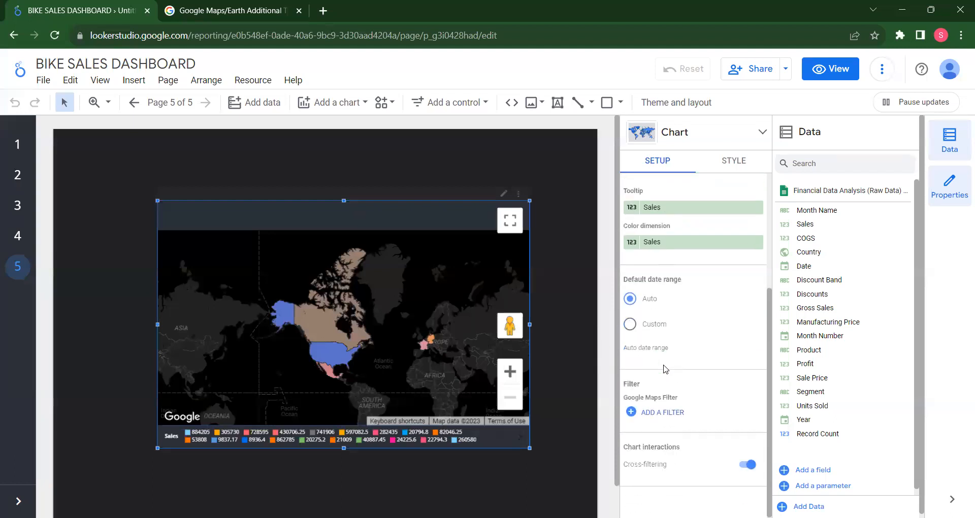
{"action": "scroll", "coordinate": [665, 368], "scroll_direction": "up", "scroll_amount": 3}
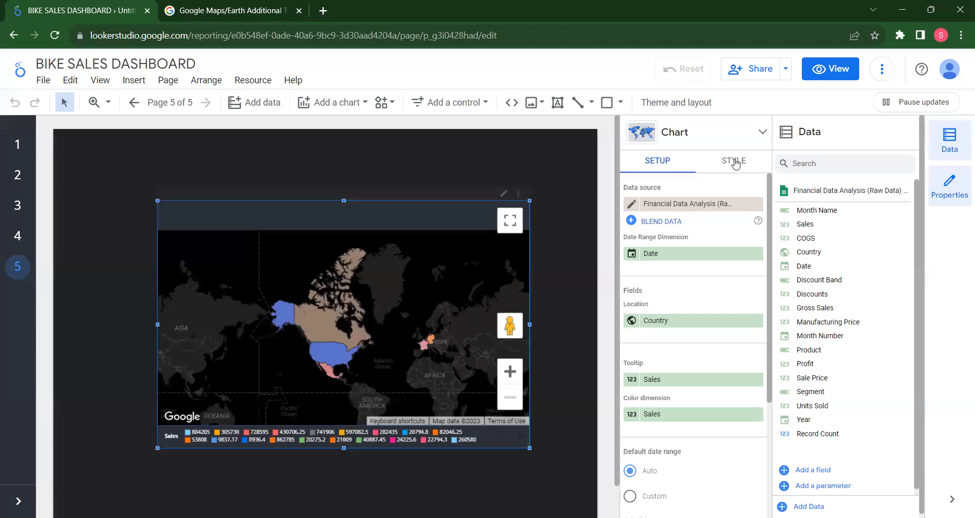
{"action": "left_click", "coordinate": [739, 164]}
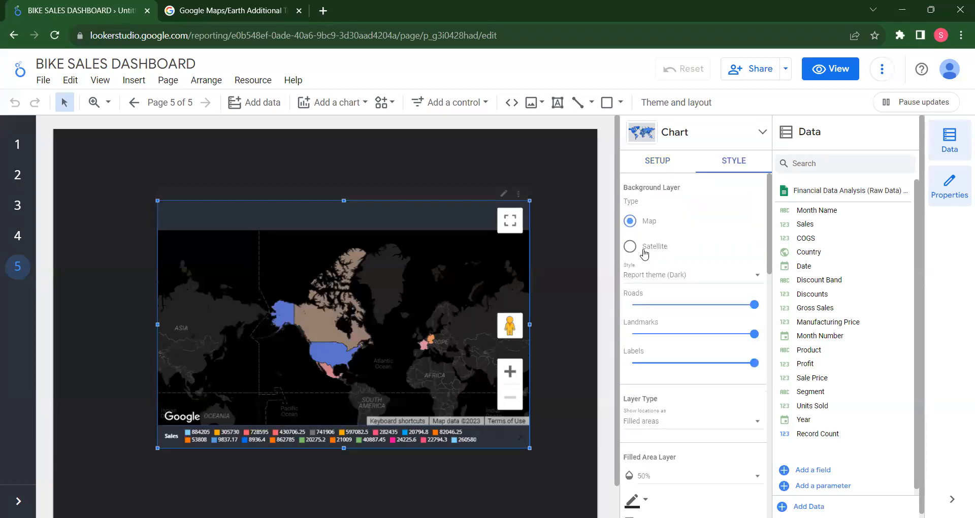
{"action": "left_click", "coordinate": [632, 248]}
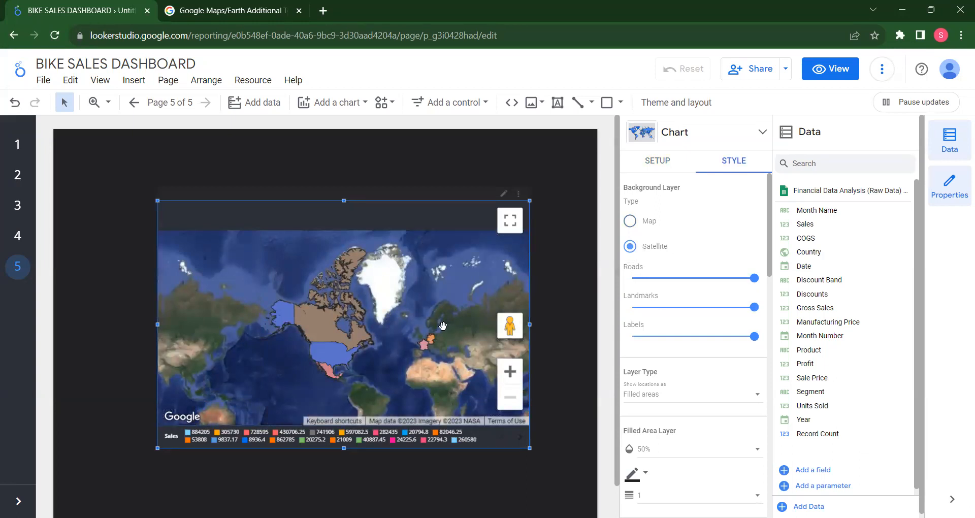
Examine the filled map's remaining style options, including layer types, map controls, color legend, background and border
{"action": "scroll", "coordinate": [689, 345], "scroll_direction": "down", "scroll_amount": 1}
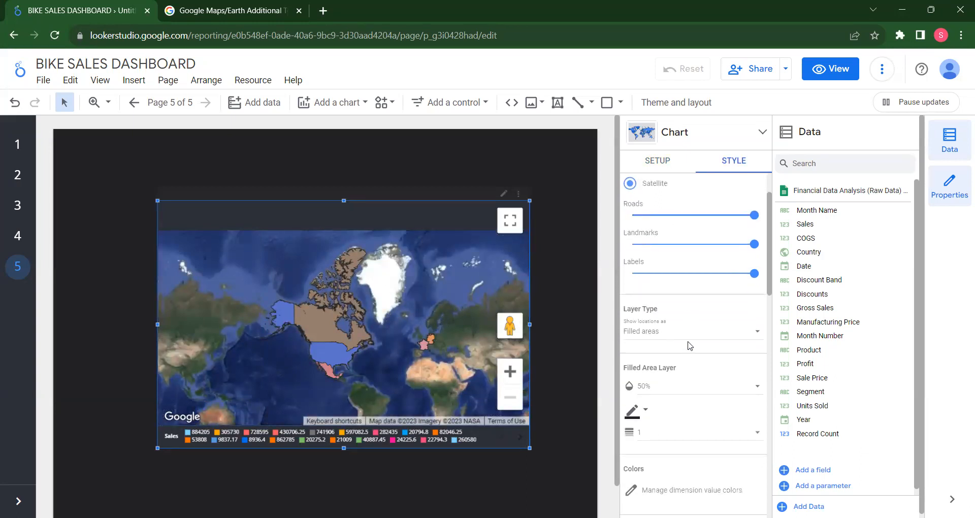
{"action": "scroll", "coordinate": [710, 310], "scroll_direction": "down", "scroll_amount": 1}
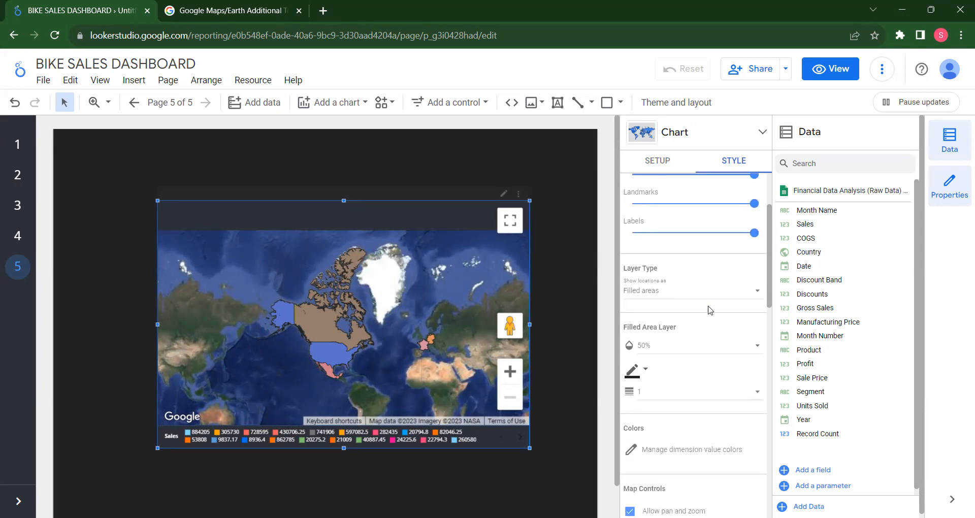
{"action": "left_click", "coordinate": [730, 289]}
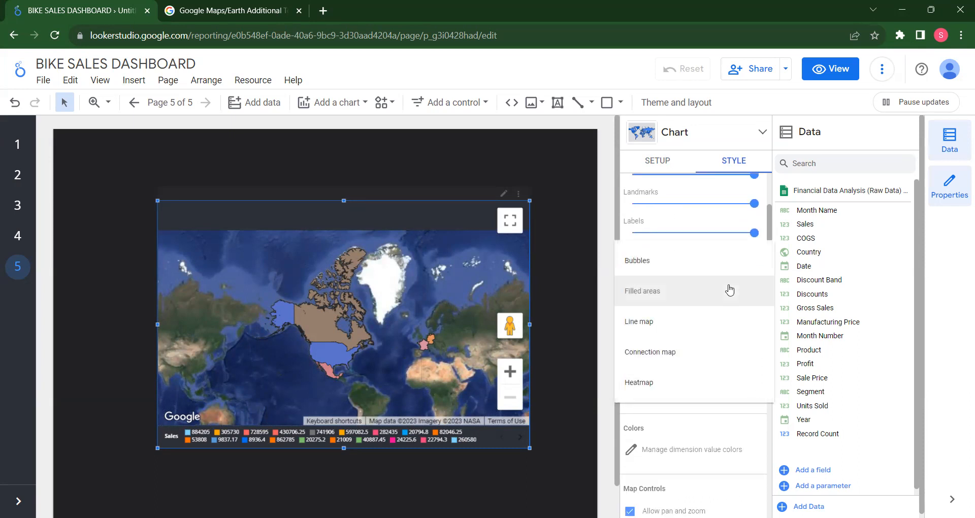
{"action": "left_click", "coordinate": [586, 300]}
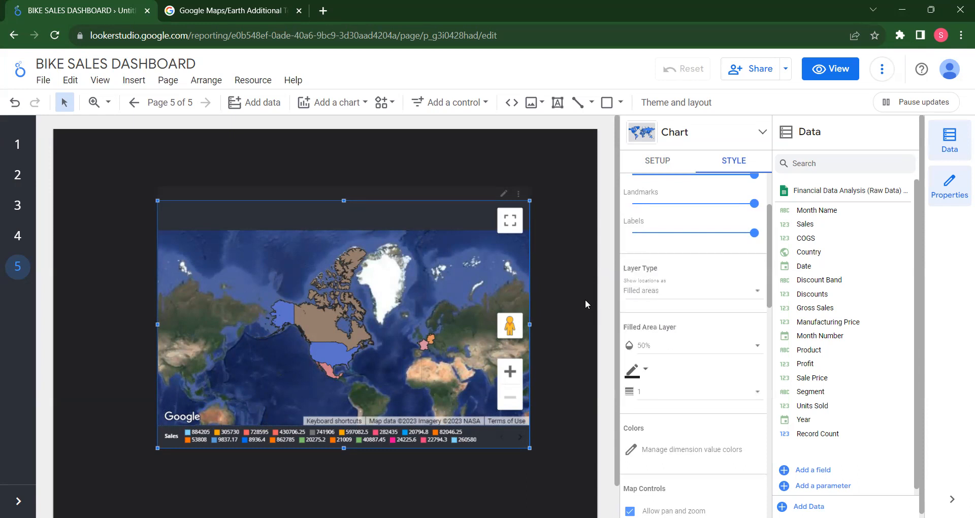
{"action": "scroll", "coordinate": [685, 340], "scroll_direction": "down", "scroll_amount": 5}
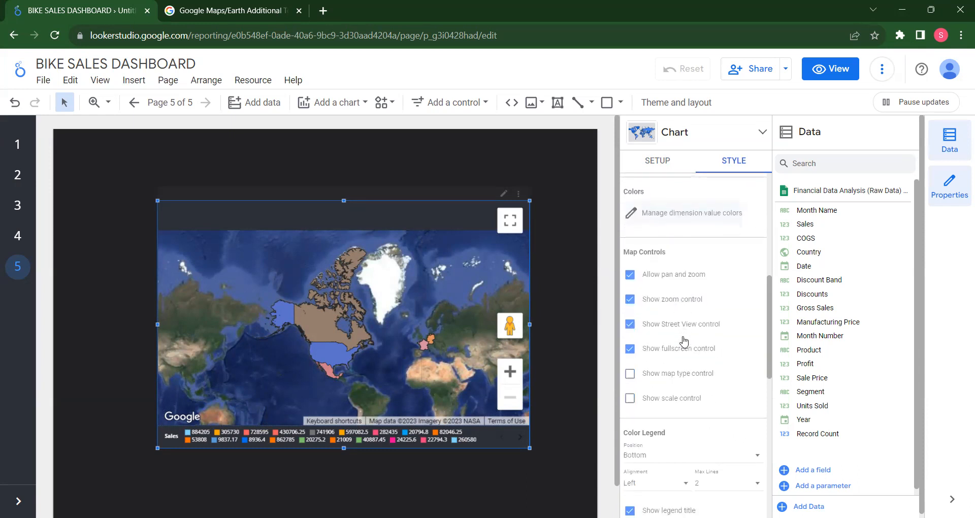
{"action": "scroll", "coordinate": [685, 341], "scroll_direction": "down", "scroll_amount": 8}
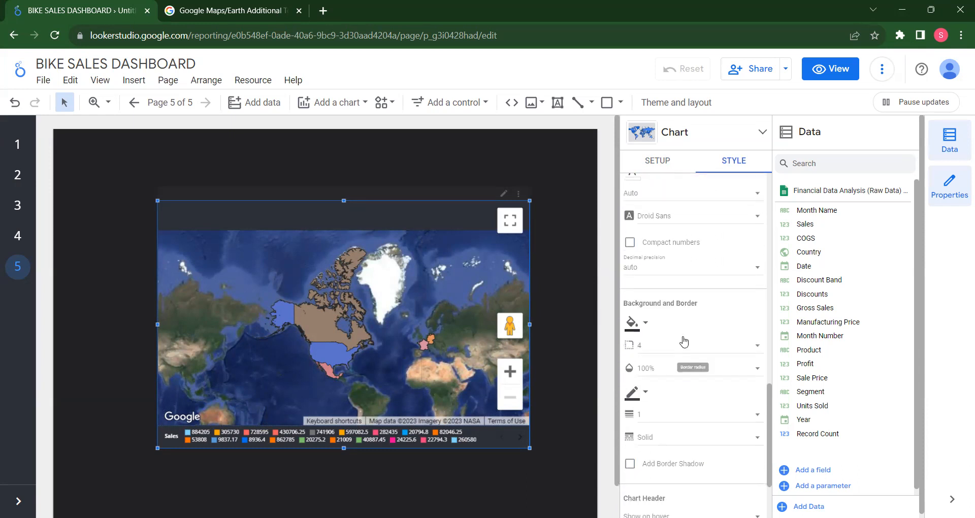
{"action": "scroll", "coordinate": [684, 341], "scroll_direction": "up", "scroll_amount": 10}
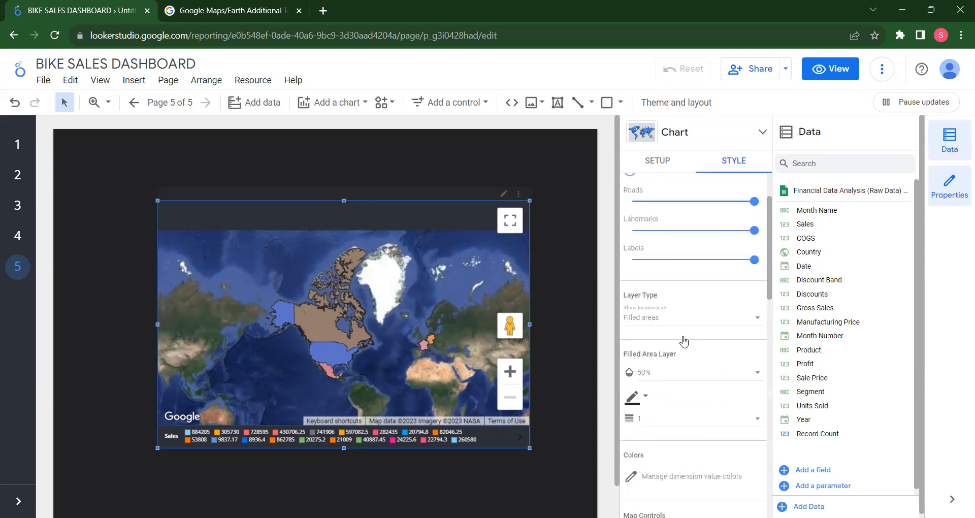
{"action": "left_click", "coordinate": [430, 175]}
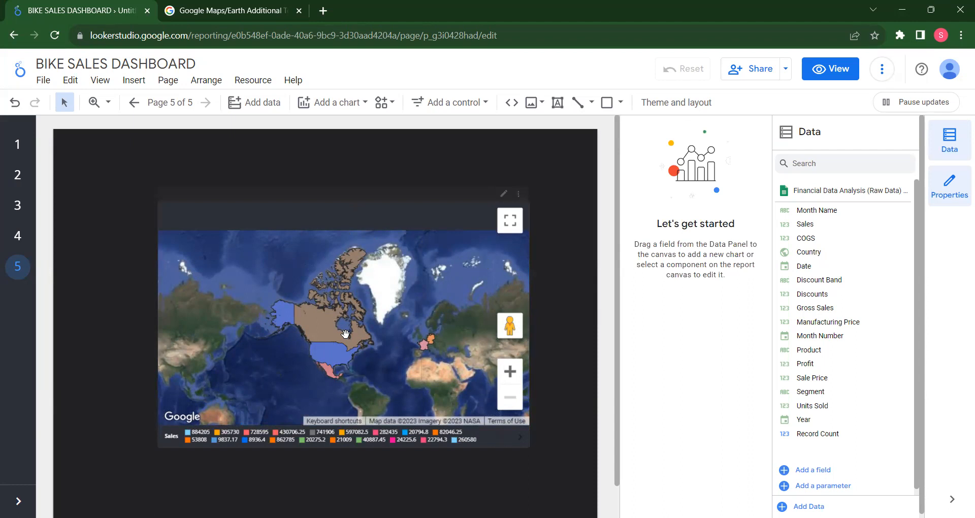
{"action": "mouse_move", "coordinate": [345, 334]}
{"action": "left_click", "coordinate": [332, 103]}
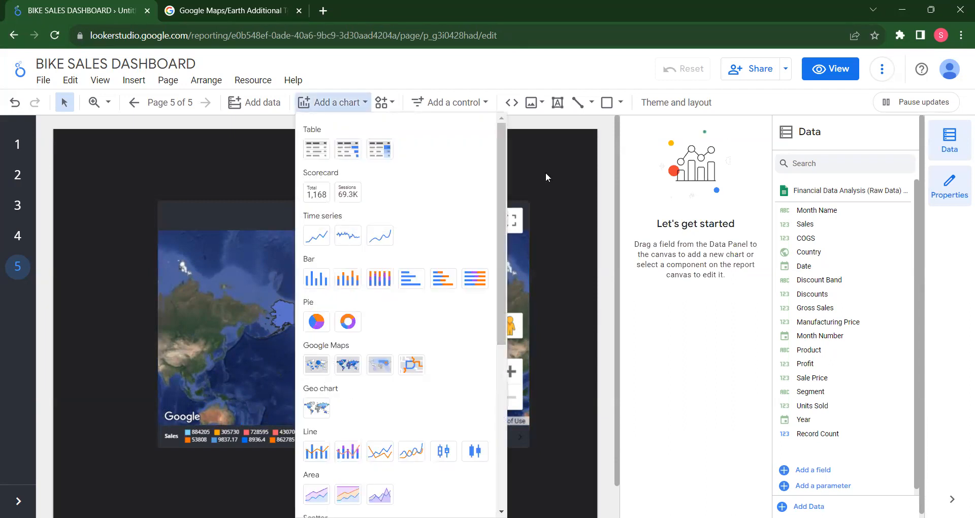
{"action": "left_click", "coordinate": [561, 162]}
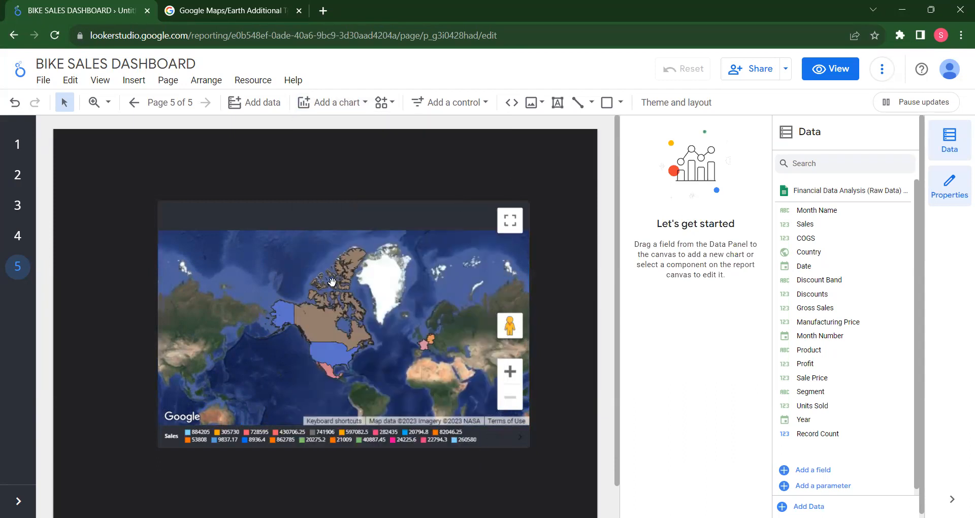